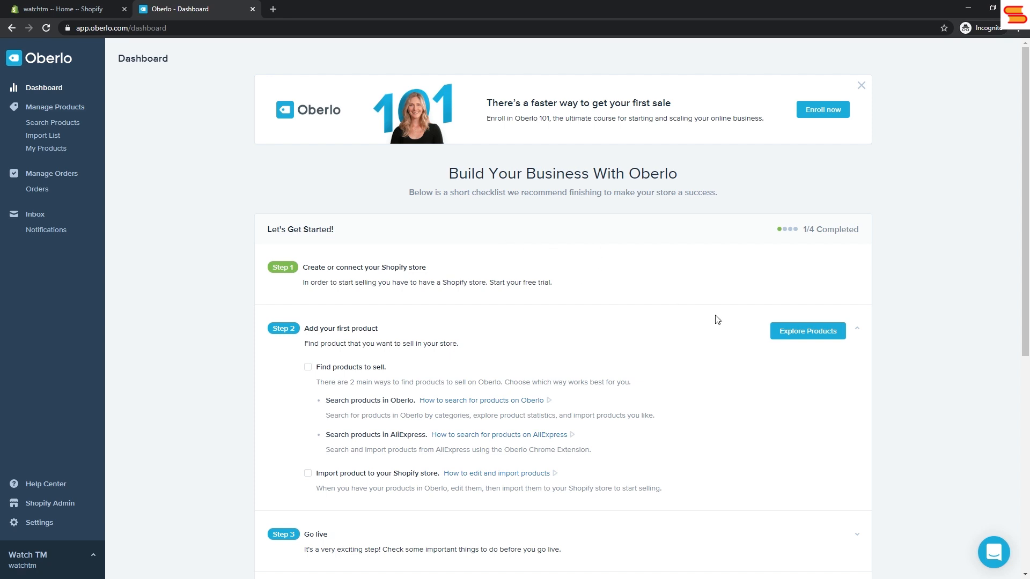
# Step: Search the product catalog for "2020 fashion watches for men"
pyautogui.click(794, 337)
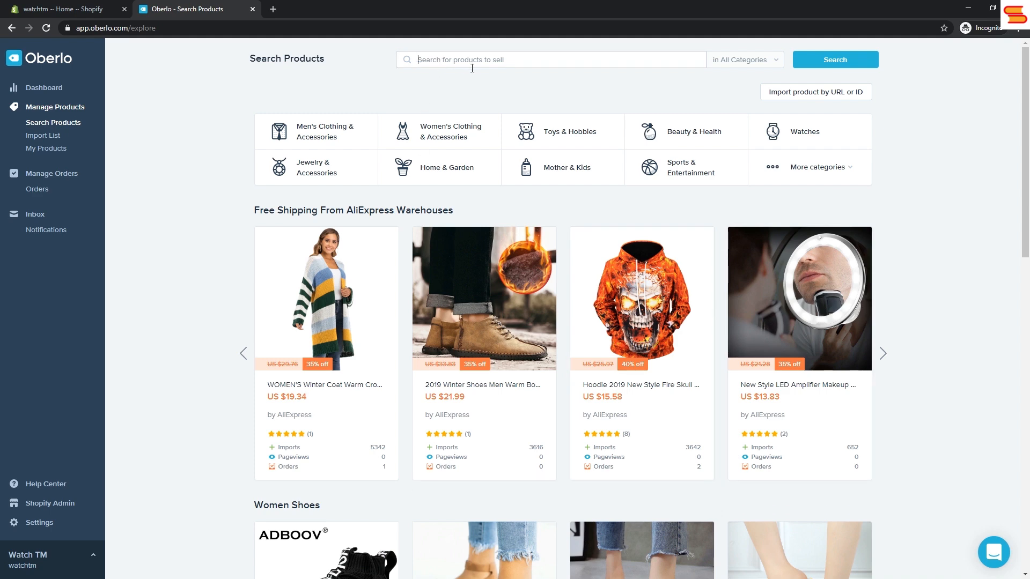
pyautogui.write('2020 fashion watches for men')
pyautogui.press('Return')
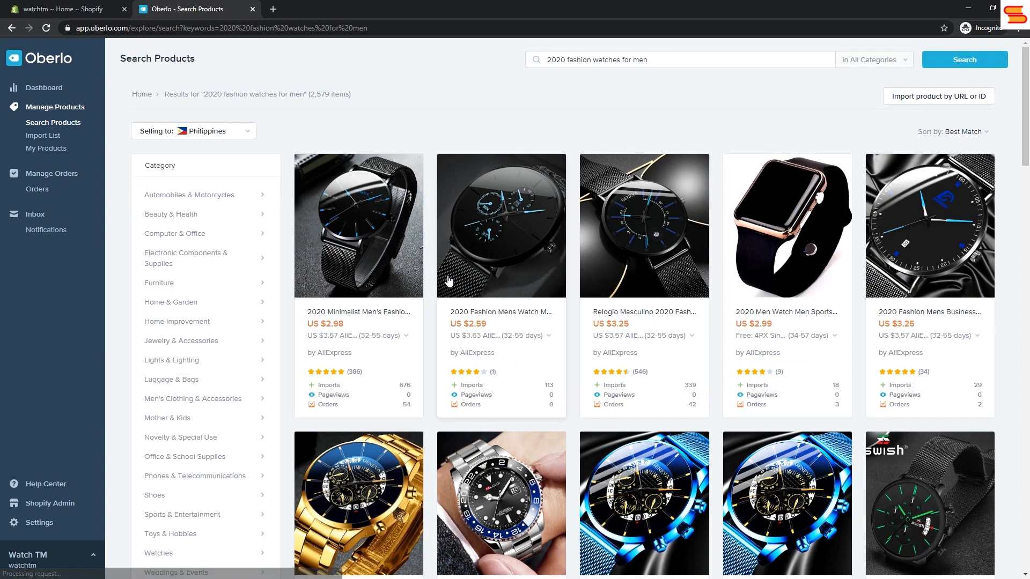
# Step: Add the $15.79 SWISH 2020 Men Watch and the $2.62 2020 Ultra Thin Watch to the import list
pyautogui.moveTo(449, 281)
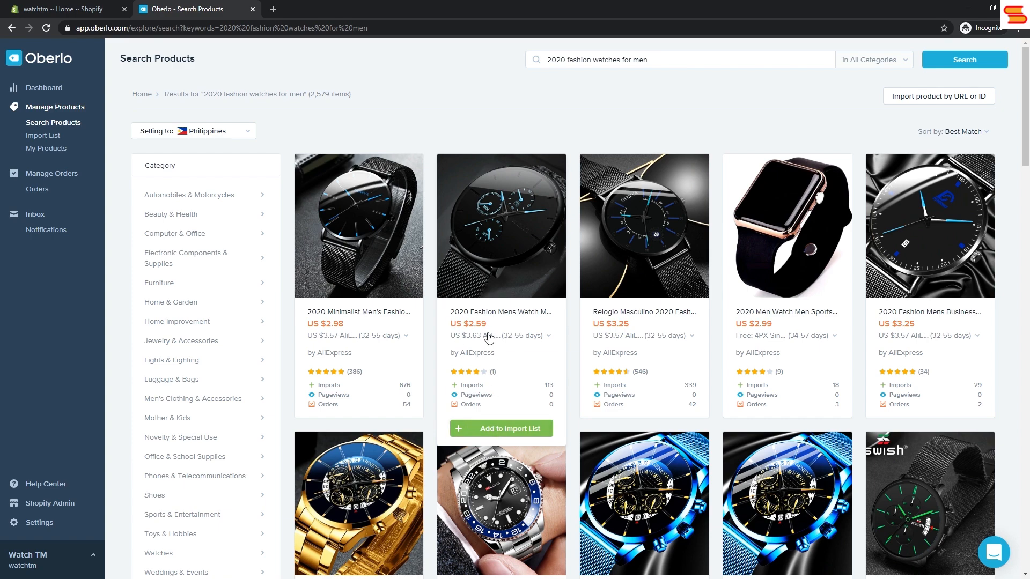
pyautogui.scroll(-7, 489, 337)
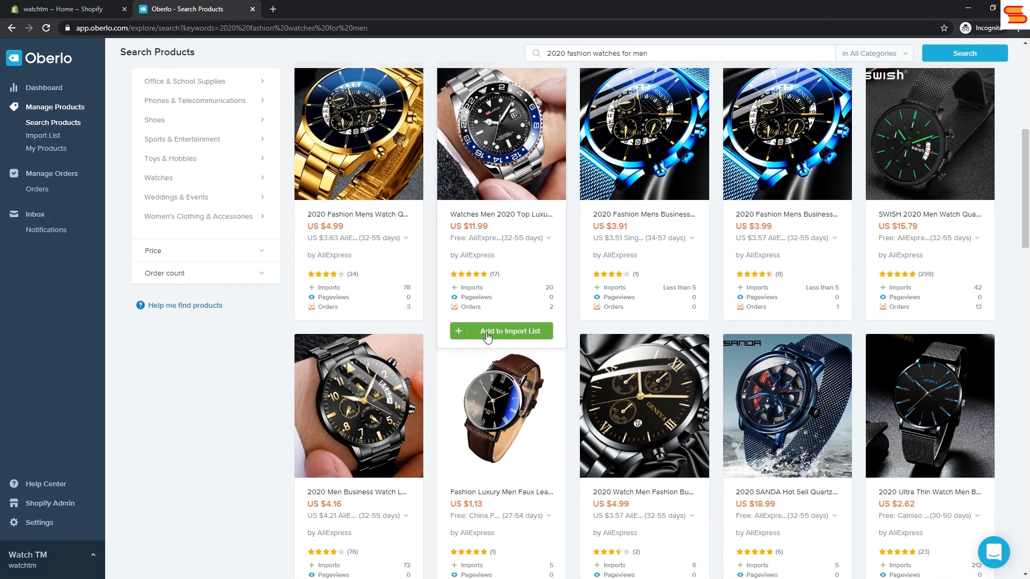
pyautogui.moveTo(912, 320)
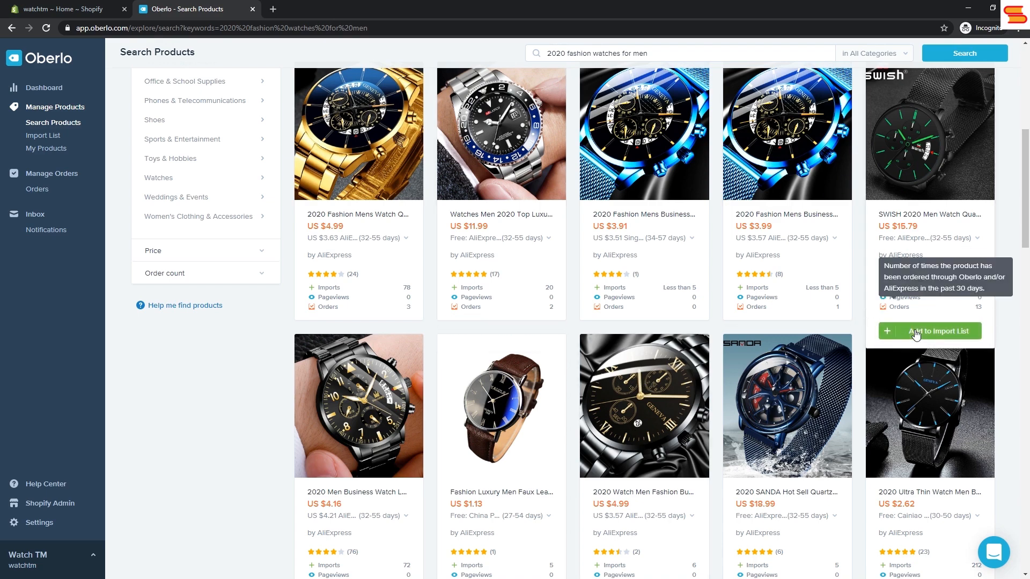
pyautogui.click(916, 332)
pyautogui.scroll(-4, 913, 337)
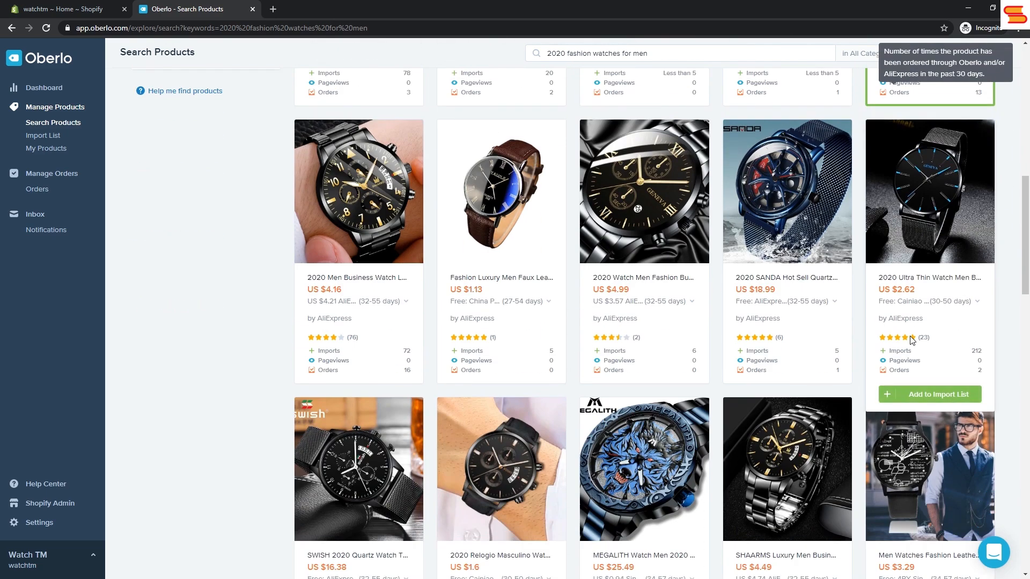
pyautogui.click(937, 394)
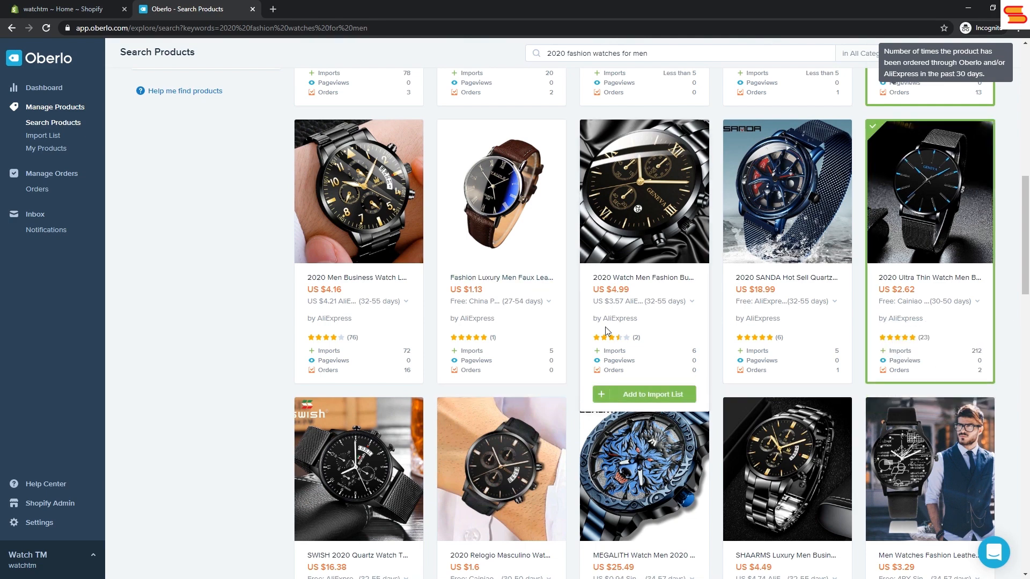
# Step: Open the import list and retitle the 2020 Ultra Thin Watch as "Watch TM Iconic Mesh"
pyautogui.scroll(6, 608, 333)
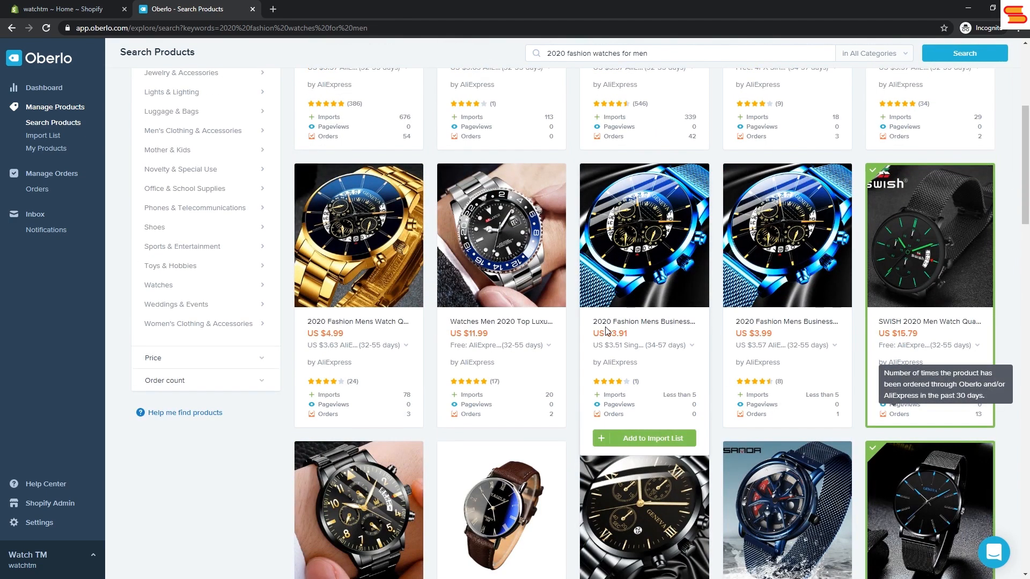
pyautogui.scroll(5, 606, 329)
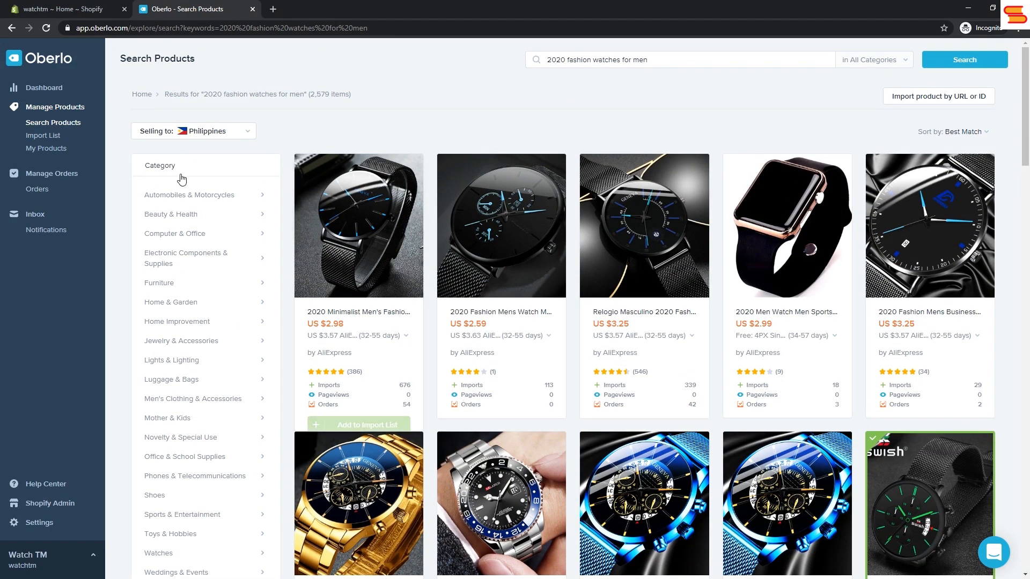
pyautogui.click(52, 141)
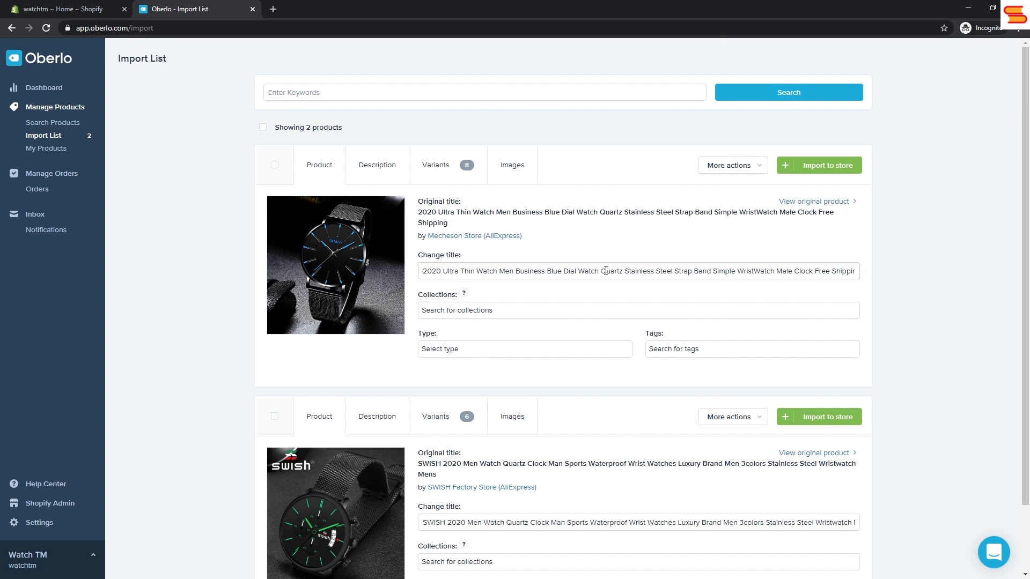
pyautogui.doubleClick(605, 270)
pyautogui.hotkey('ctrl', 'a')
pyautogui.press('BackSpace')
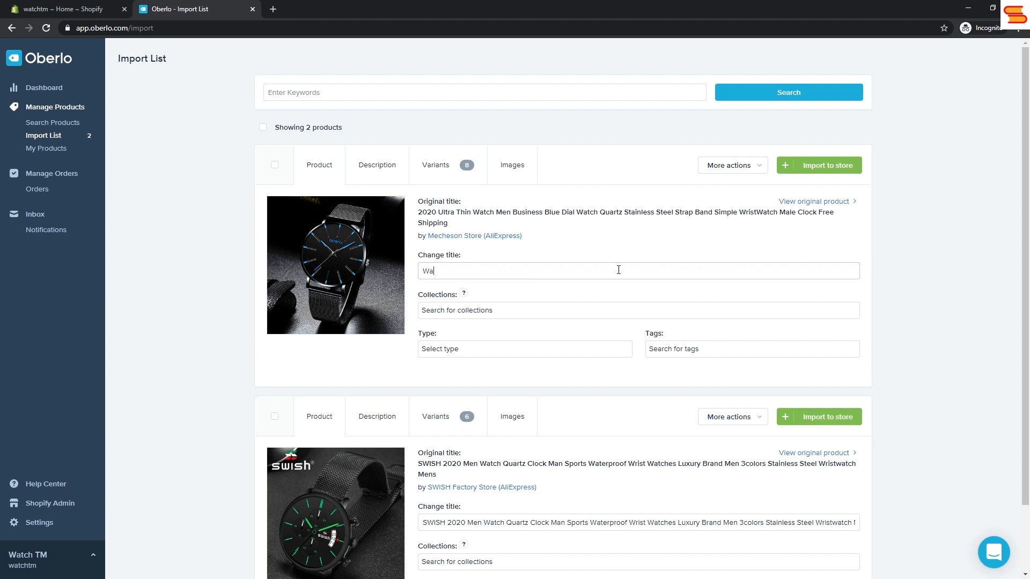
pyautogui.write('Watch TM Iconic Mesh')
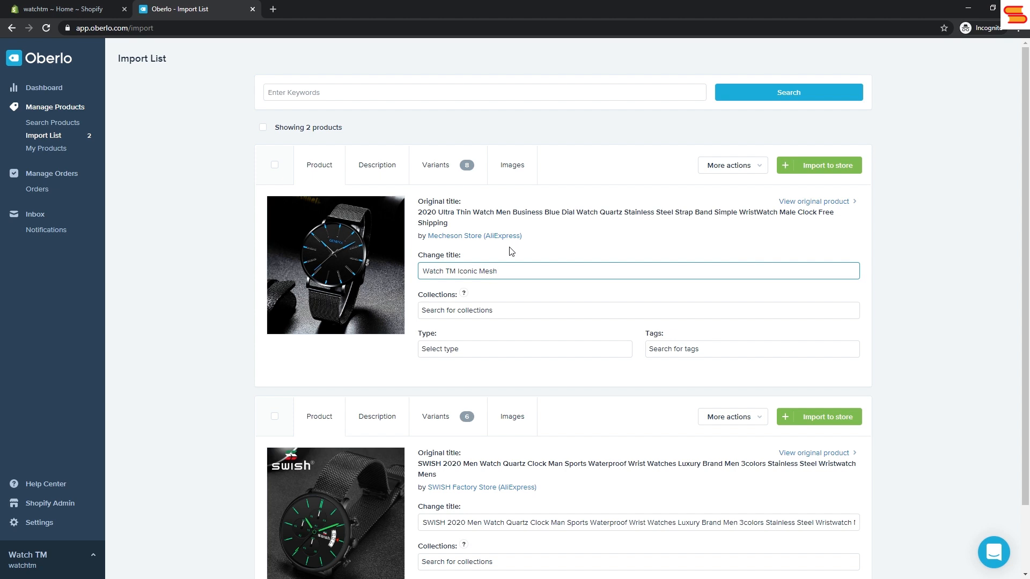
# Step: In the Iconic Mesh description, delete the Brand Name line and change the water resistance text to "Not waterproof"
pyautogui.click(381, 169)
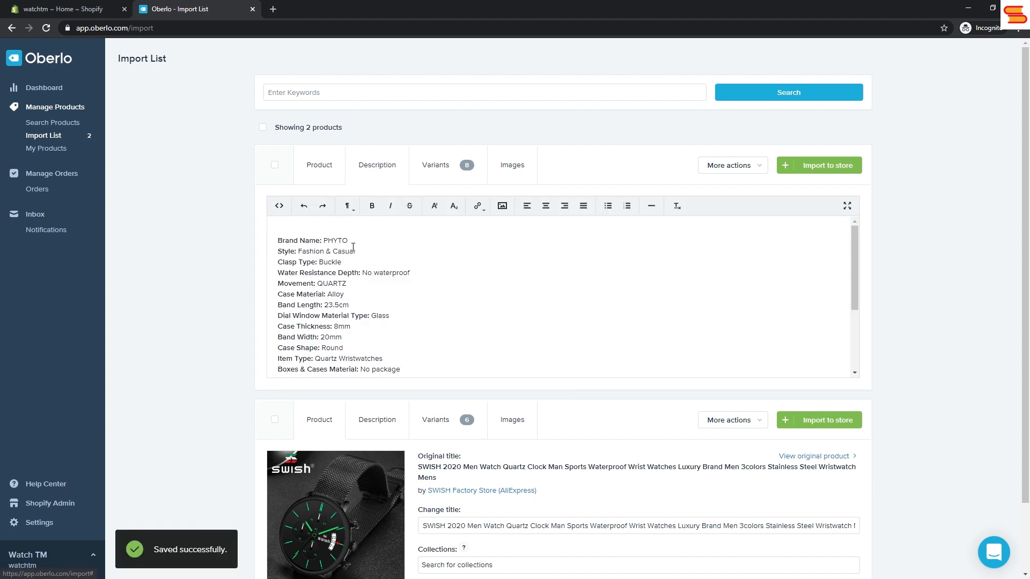
pyautogui.moveTo(353, 244); pyautogui.dragTo(236, 241)
pyautogui.press('Delete')
pyautogui.press('Delete')
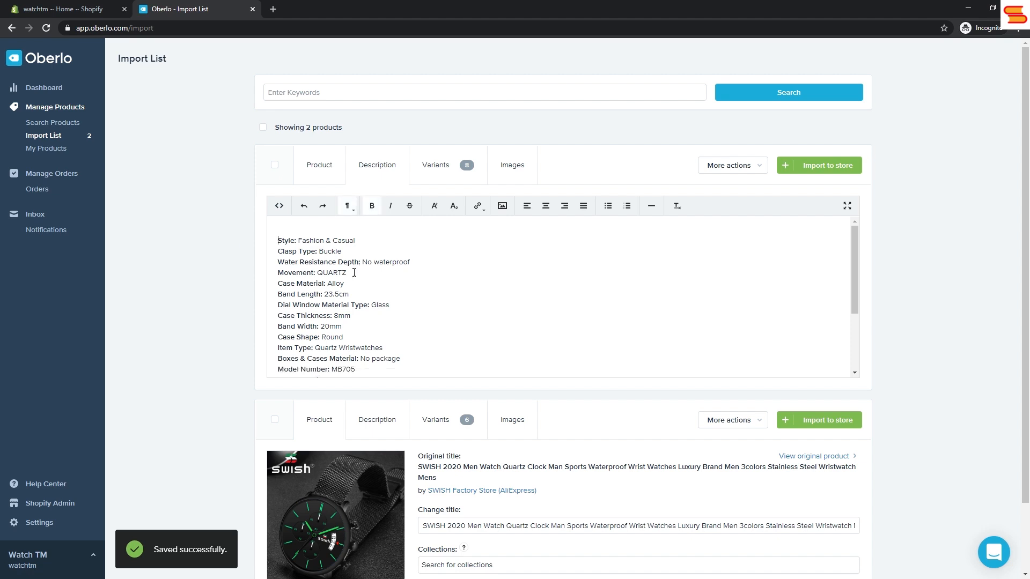
pyautogui.click(372, 262)
pyautogui.write('t')
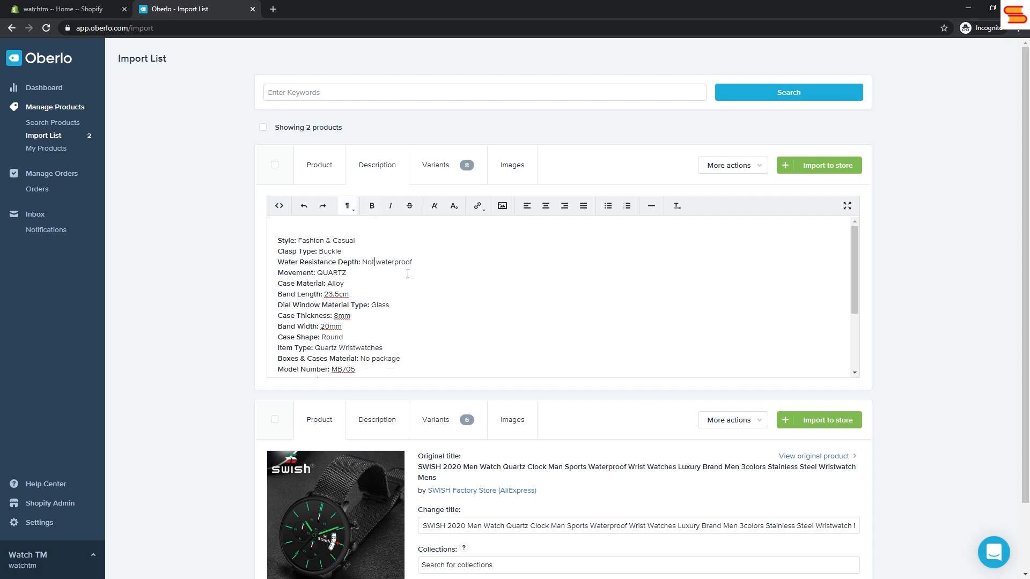
# Step: Delete the text below "Model Number: men watch" at the end of the description and review the remaining specifications
pyautogui.scroll(-3, 377, 292)
pyautogui.moveTo(371, 355); pyautogui.dragTo(249, 358)
pyautogui.press('BackSpace')
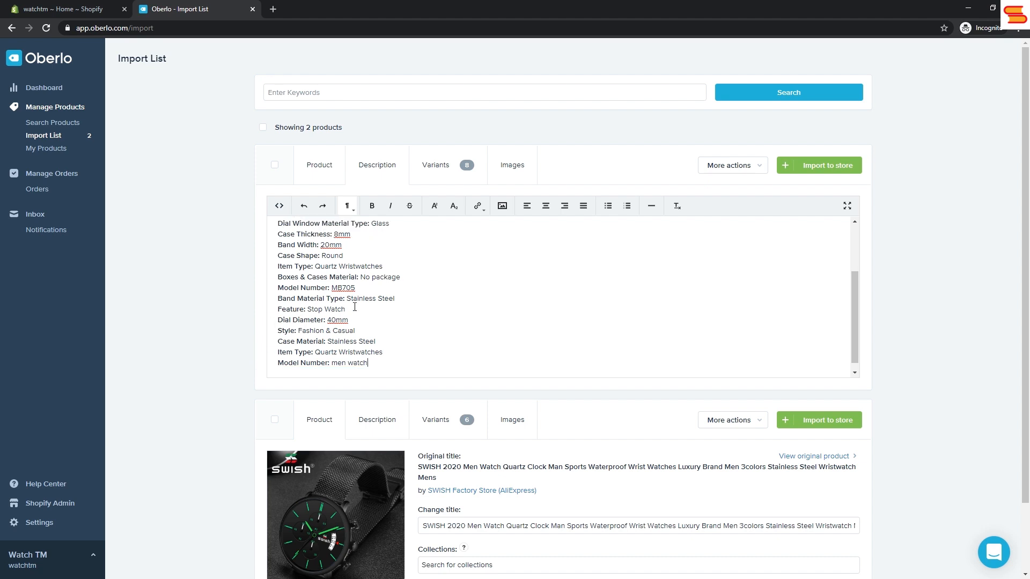
pyautogui.scroll(2, 355, 308)
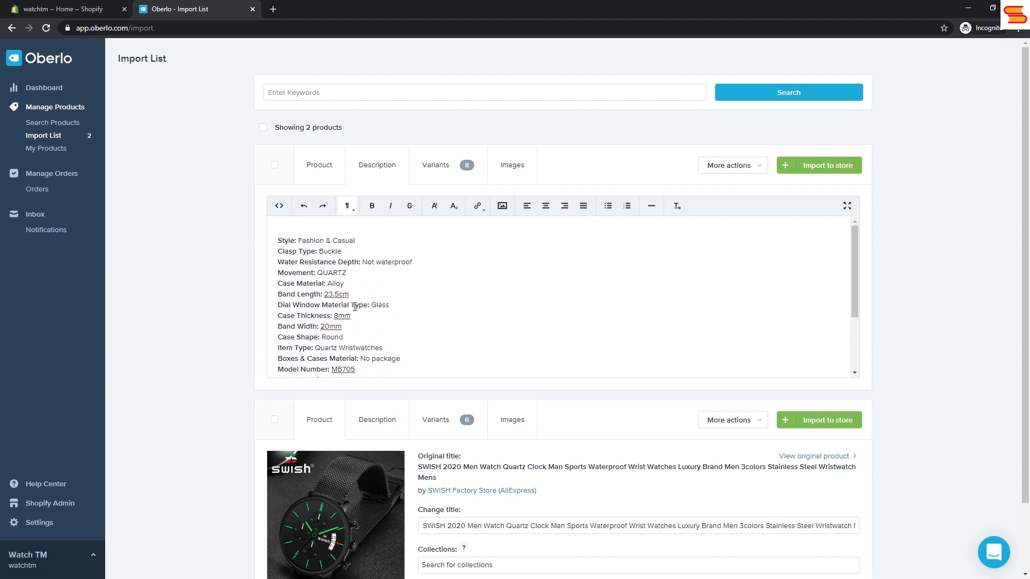
pyautogui.scroll(-1, 355, 307)
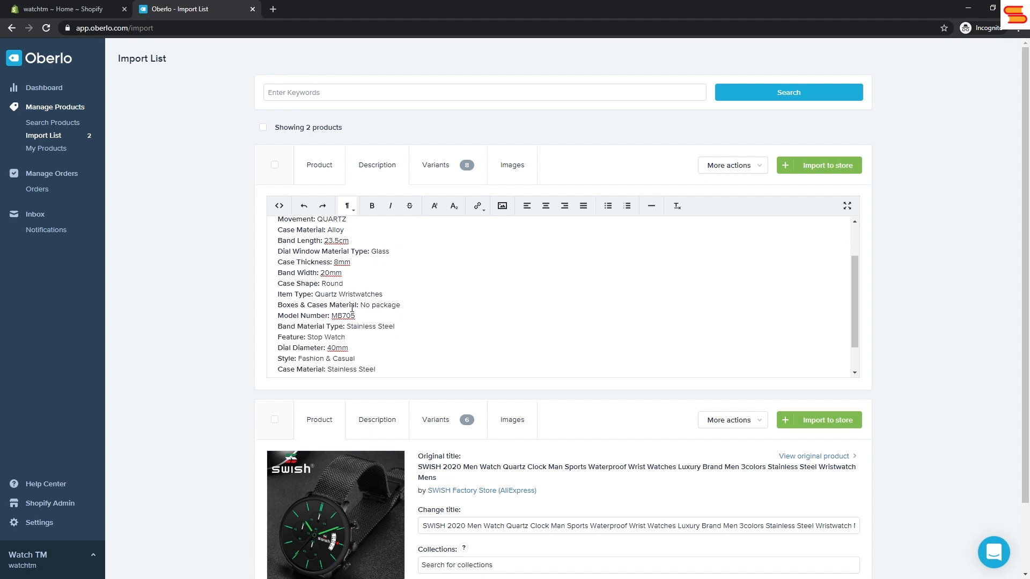
pyautogui.scroll(-2, 352, 308)
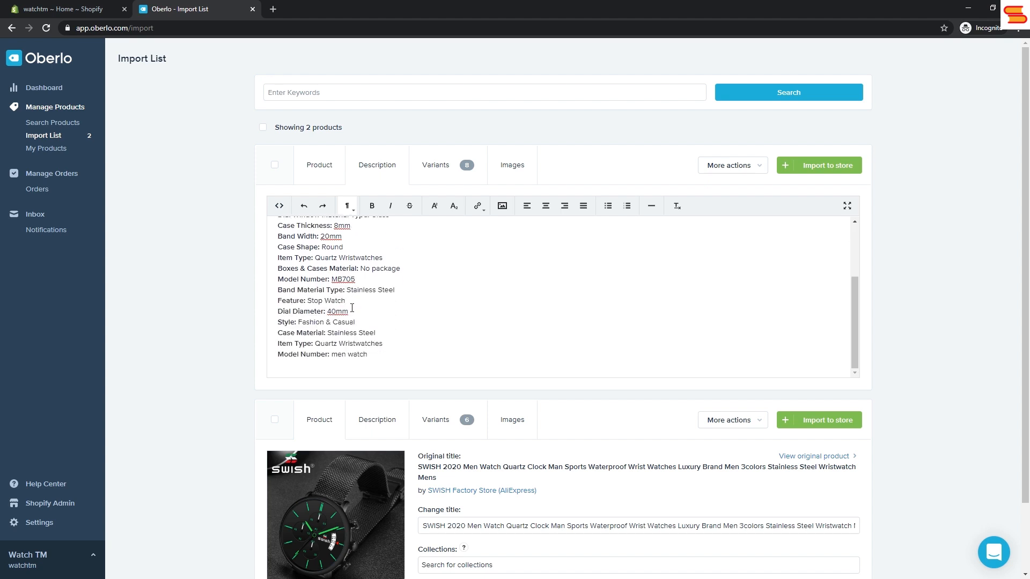
pyautogui.scroll(3, 352, 308)
# Step: Set the price of the Iconic Mesh's BlackWhite variant to ₱300
pyautogui.click(451, 166)
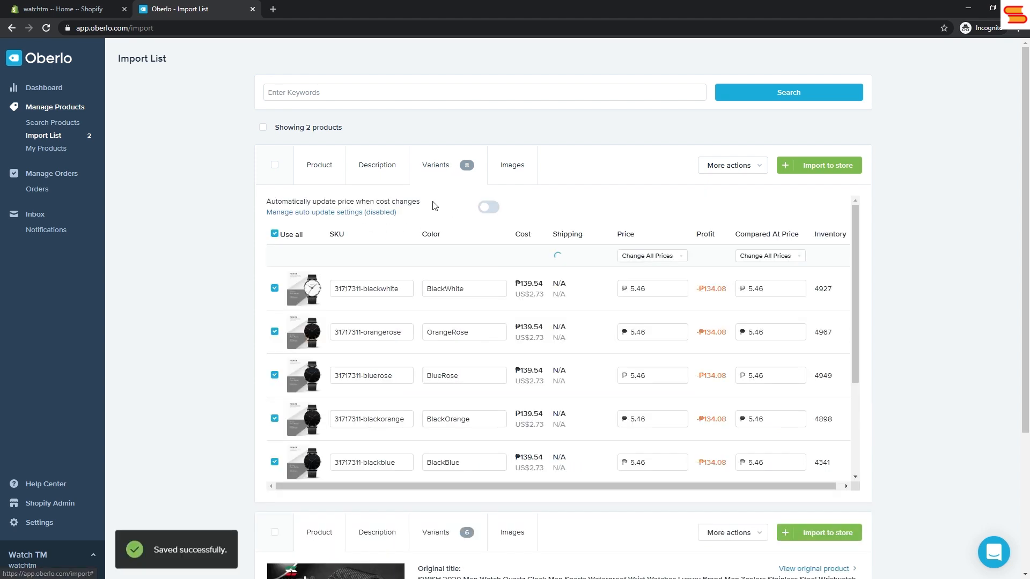
pyautogui.click(661, 295)
pyautogui.write('300')
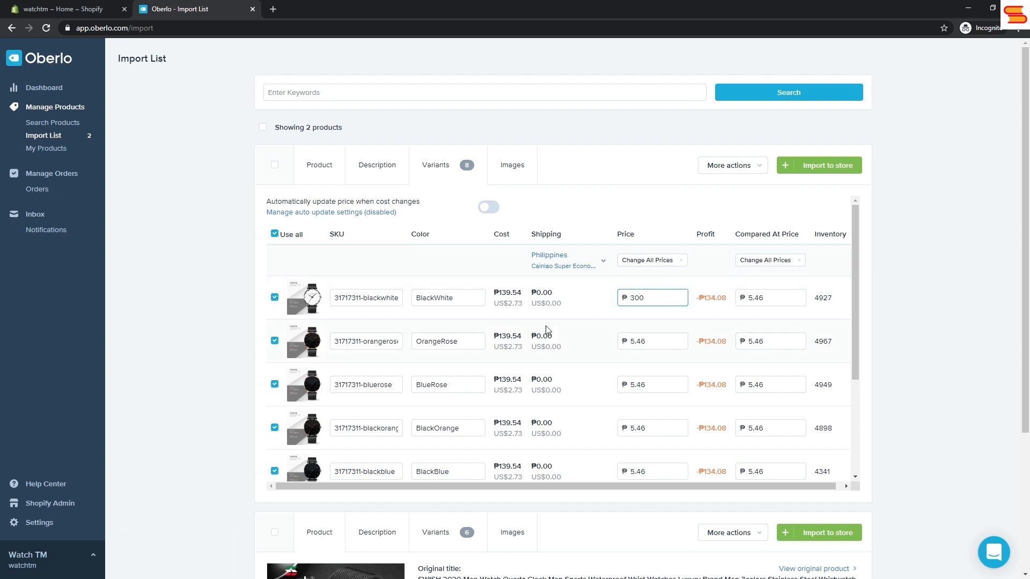
# Step: Copy the BlackWhite variant's ₱300.00 price to the OrangeRose, BlueRose and BlackOrange variants
pyautogui.click(656, 343)
pyautogui.click(663, 297)
pyautogui.hotkey('ctrl', 'c')
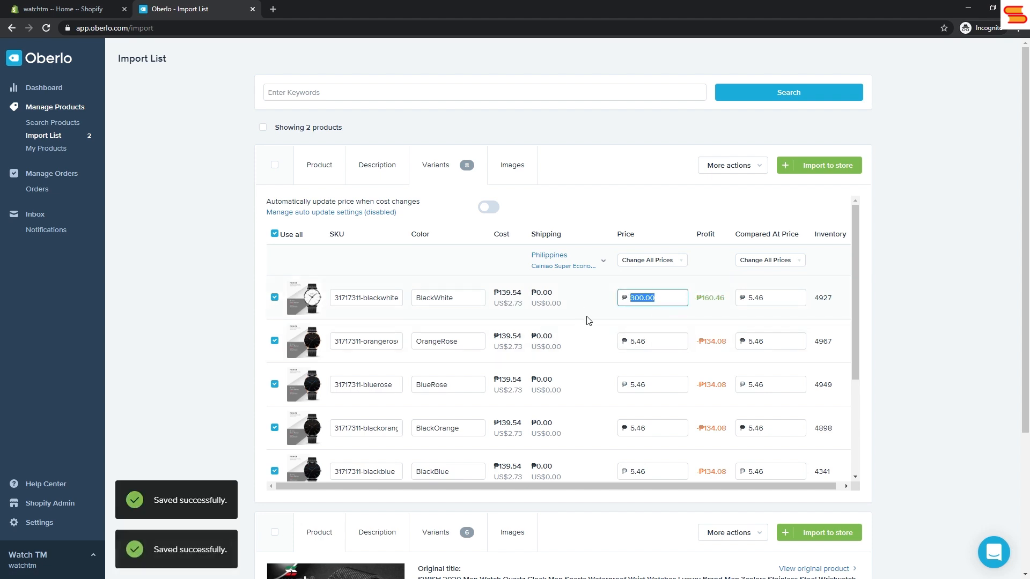
pyautogui.click(668, 346)
pyautogui.hotkey('ctrl', 'v')
pyautogui.click(662, 386)
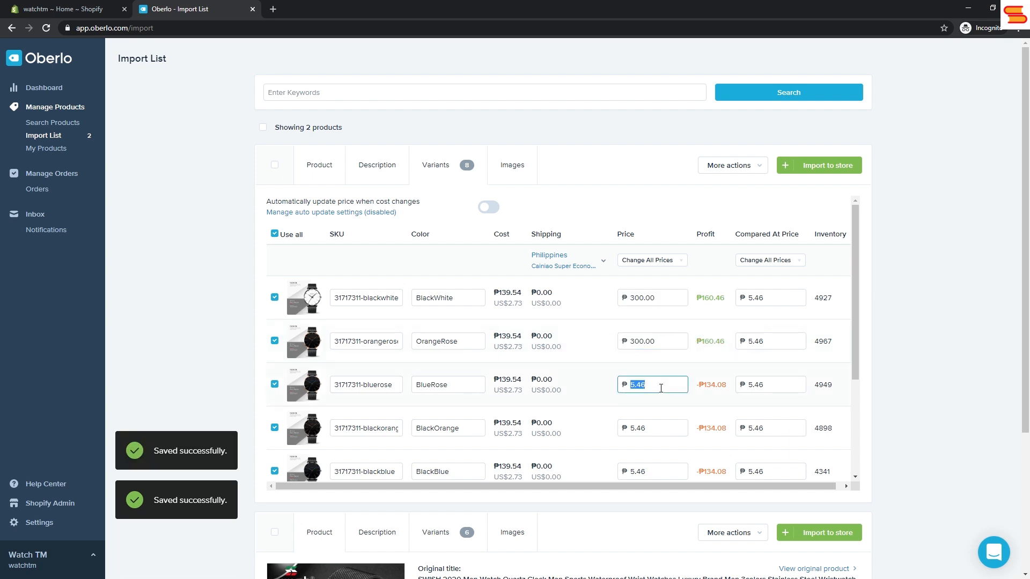
pyautogui.hotkey('ctrl', 'v')
pyautogui.click(659, 428)
pyautogui.hotkey('ctrl', 'v')
pyautogui.scroll(-3, 660, 408)
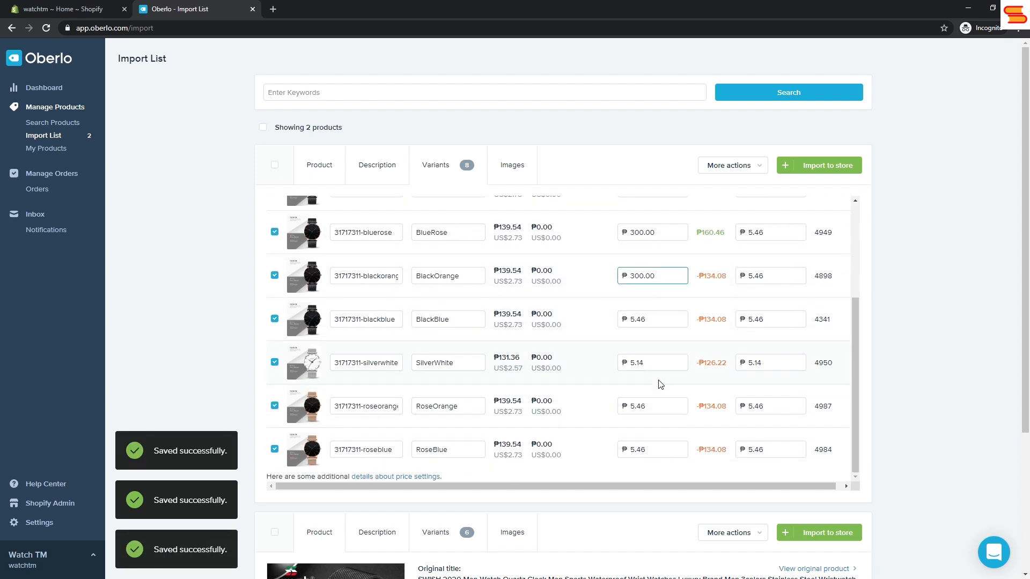
# Step: Apply the copied ₱300.00 price to the BlackBlue, SilverWhite, RoseOrange and RoseBlue variants, and check all variant prices
pyautogui.click(657, 319)
pyautogui.hotkey('ctrl', 'v')
pyautogui.click(652, 361)
pyautogui.hotkey('ctrl', 'v')
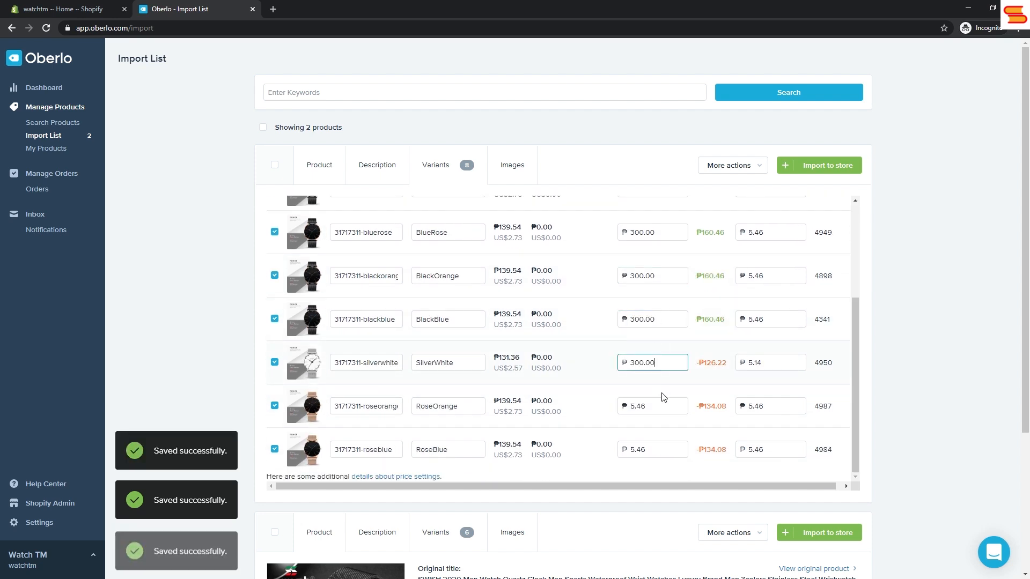
pyautogui.click(663, 405)
pyautogui.hotkey('ctrl', 'v')
pyautogui.click(660, 448)
pyautogui.hotkey('ctrl', 'v')
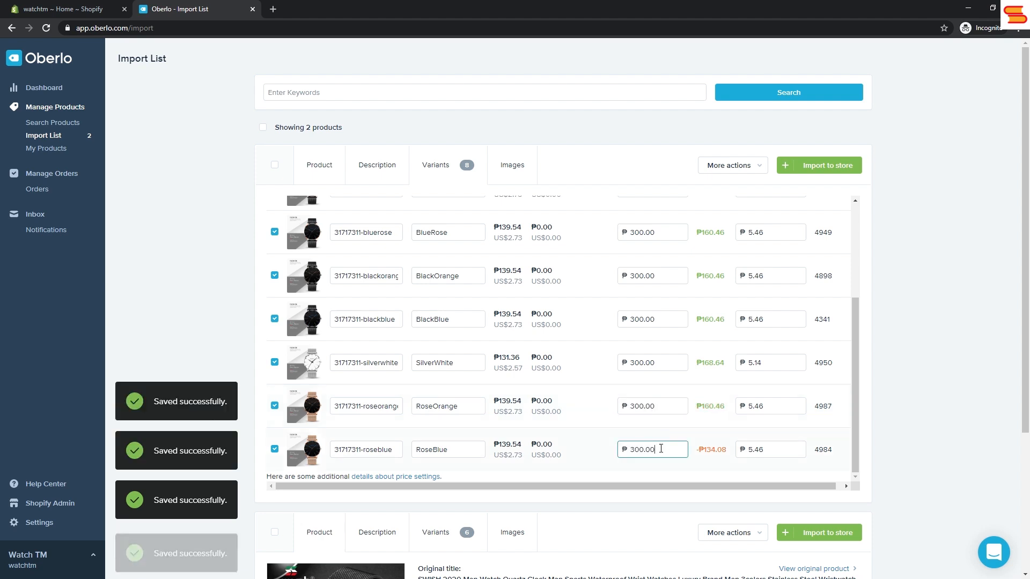
pyautogui.scroll(5, 666, 378)
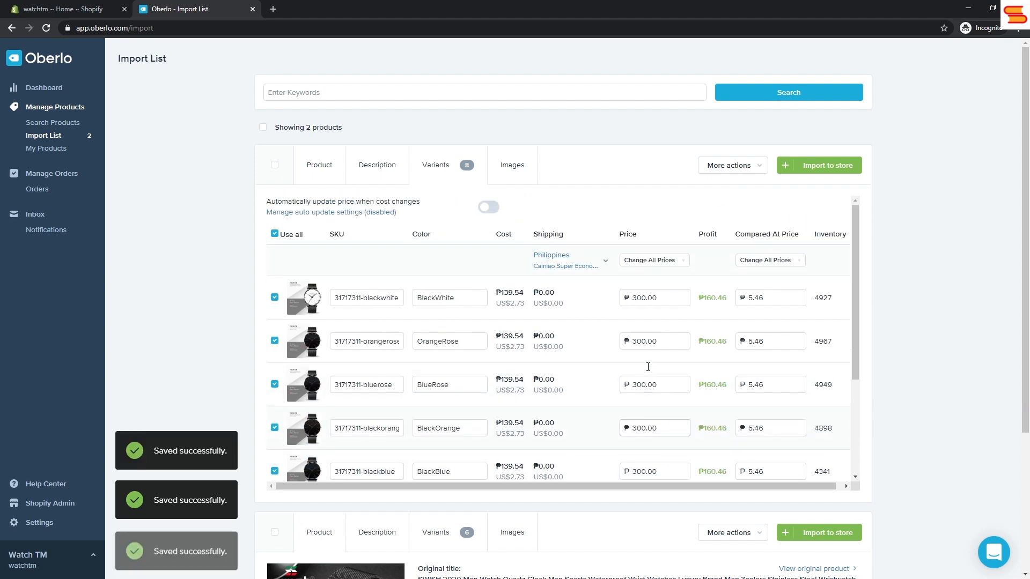
pyautogui.scroll(-5, 649, 370)
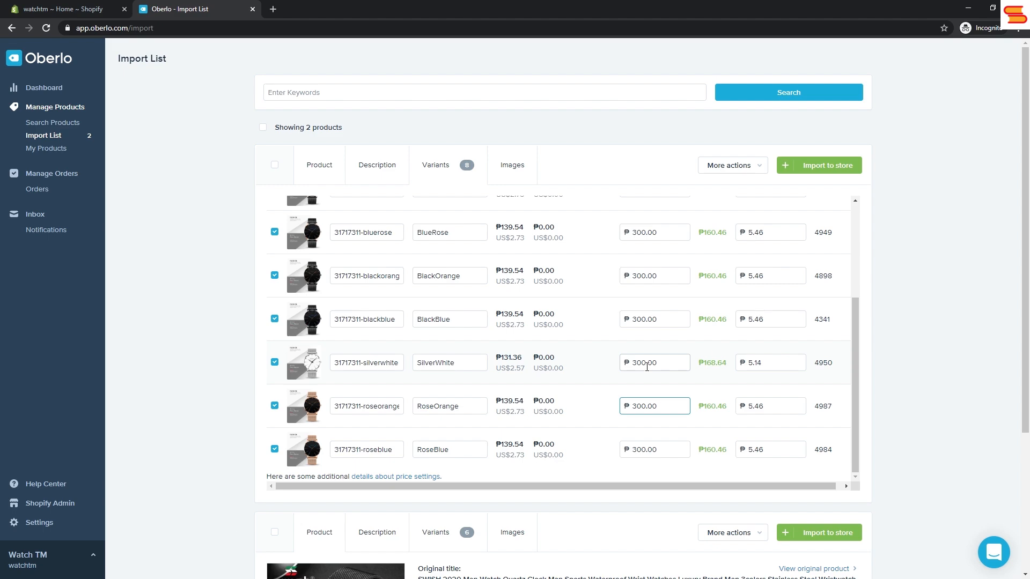
pyautogui.scroll(5, 647, 367)
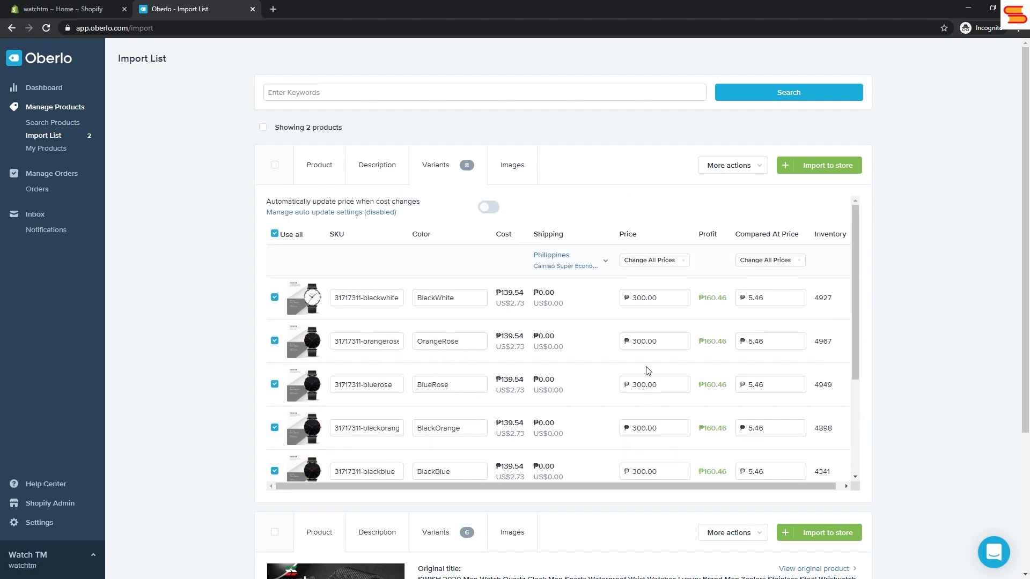
# Step: Add the photo of the watch worn on a wrist and the size chart to the Iconic Mesh's selected images
pyautogui.click(502, 179)
pyautogui.scroll(-5, 617, 307)
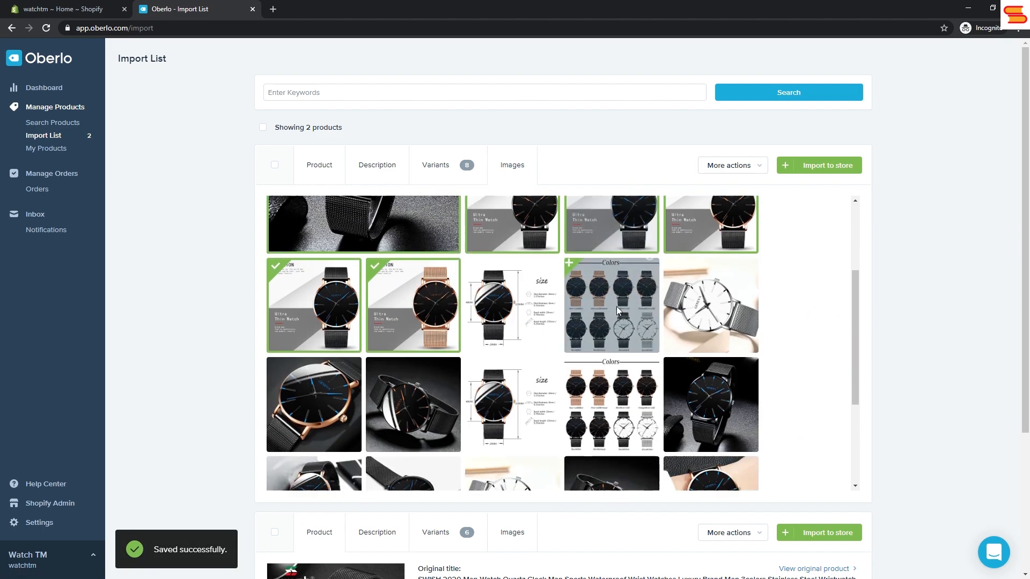
pyautogui.click(705, 338)
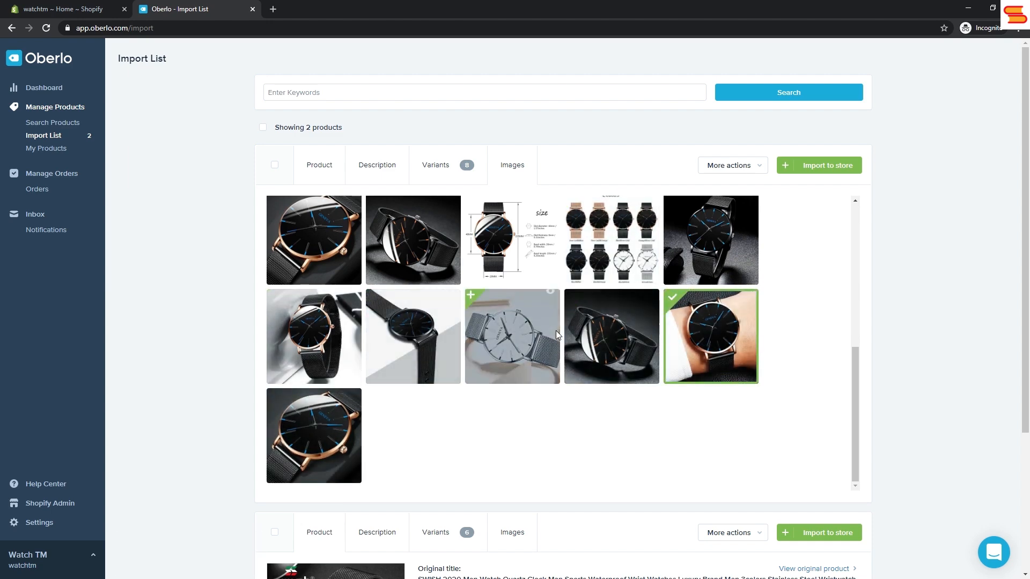
pyautogui.click(519, 252)
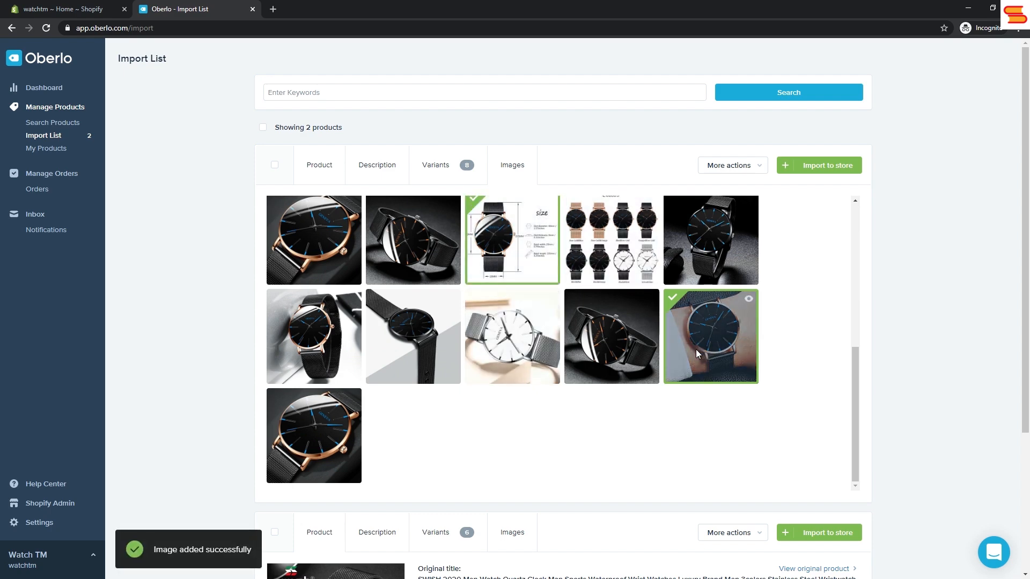
pyautogui.scroll(4, 696, 349)
pyautogui.scroll(2, 578, 313)
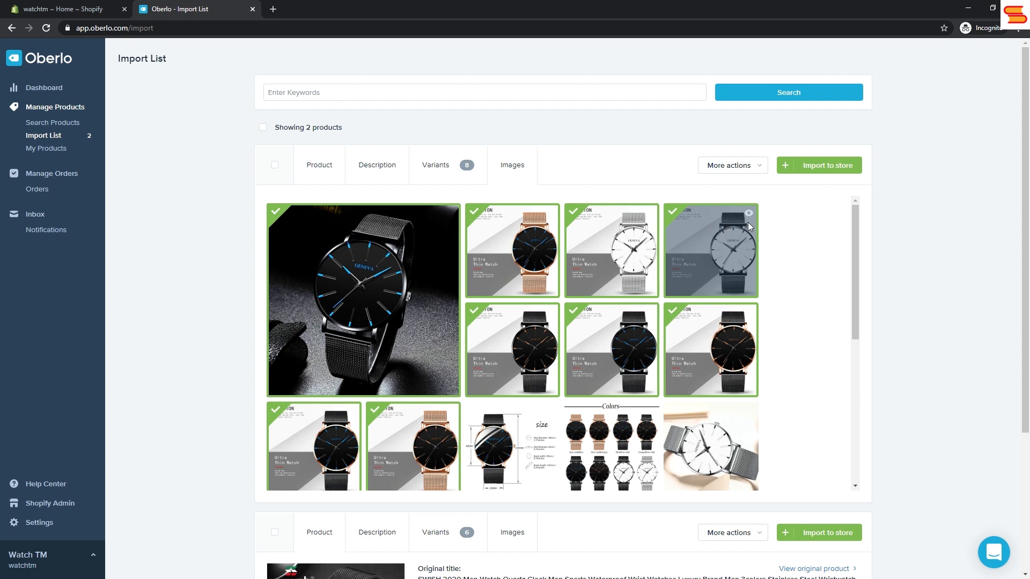
# Step: Import Watch TM Iconic Mesh to the store, and switch to the Shopify admin to open its product list
pyautogui.click(816, 169)
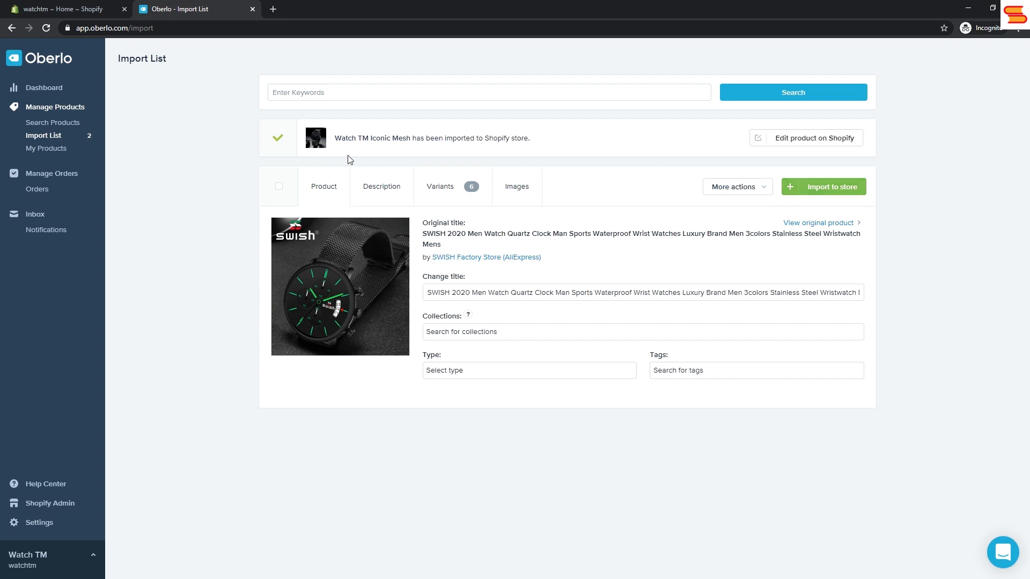
pyautogui.click(75, 12)
pyautogui.click(38, 122)
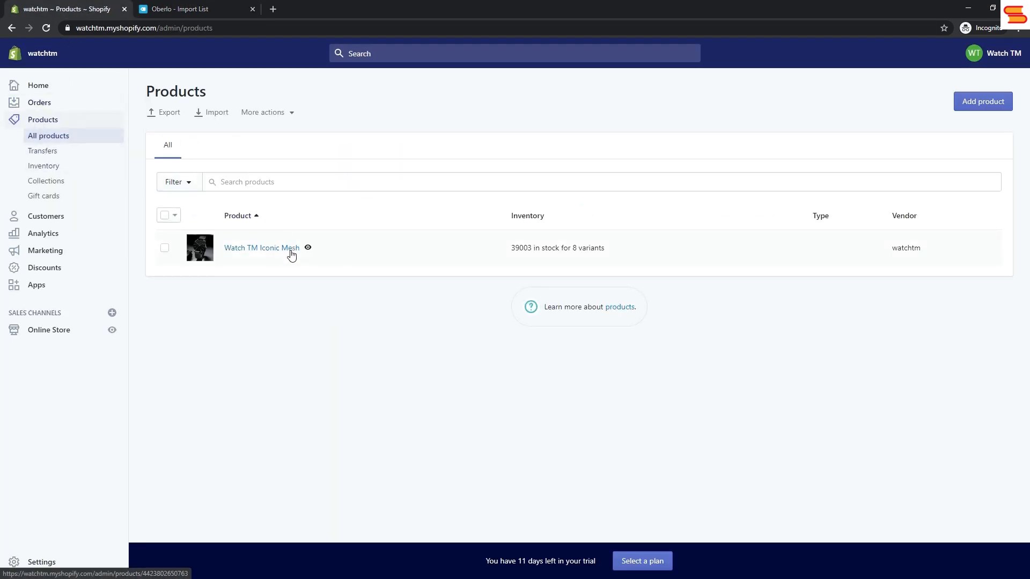
# Step: Open Watch TM Iconic Mesh in the product list and set its BlackWhite variant's quantity to 30
pyautogui.click(262, 251)
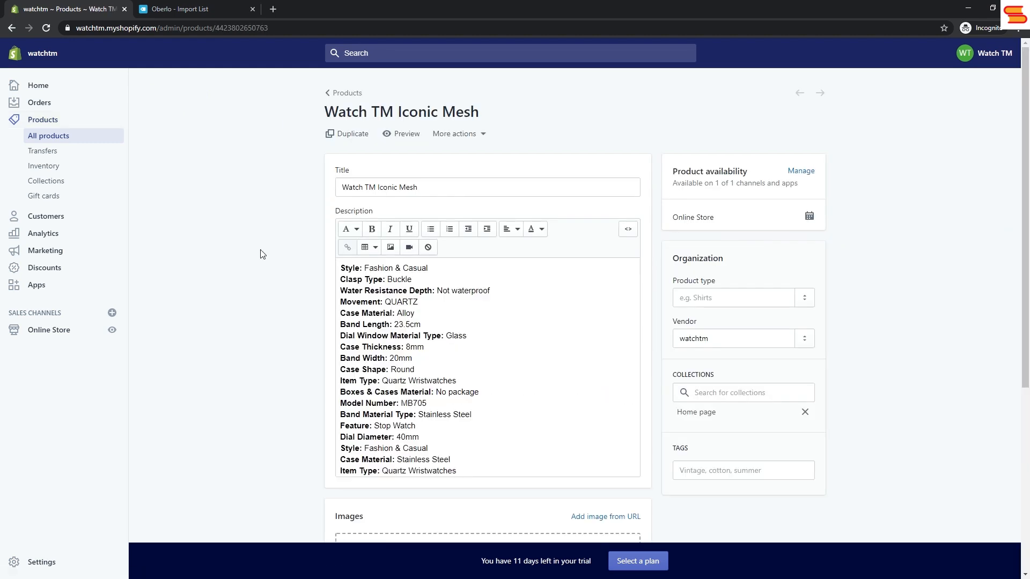
pyautogui.tripleClick(433, 185)
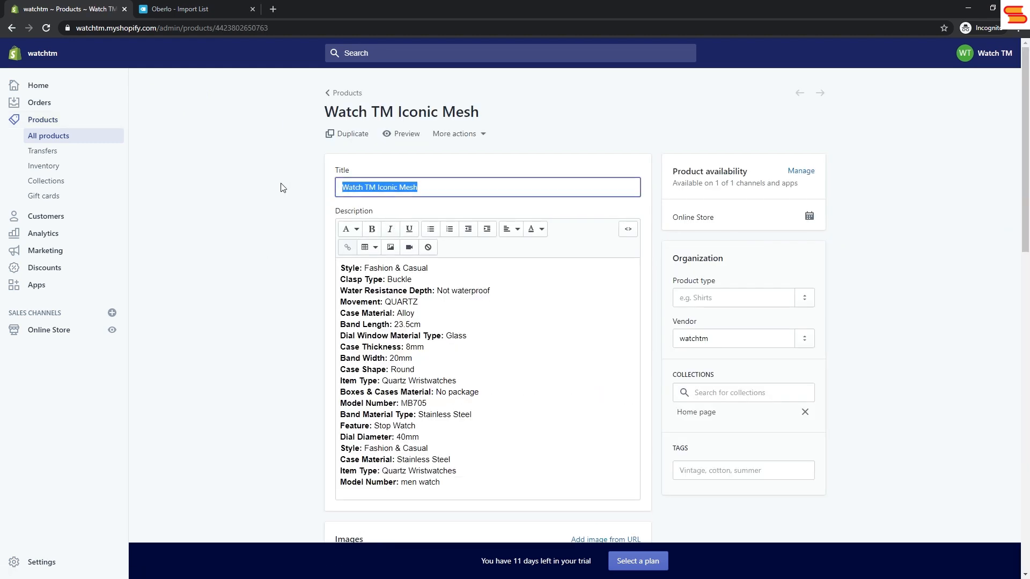
pyautogui.scroll(-3, 221, 212)
pyautogui.scroll(-10, 455, 245)
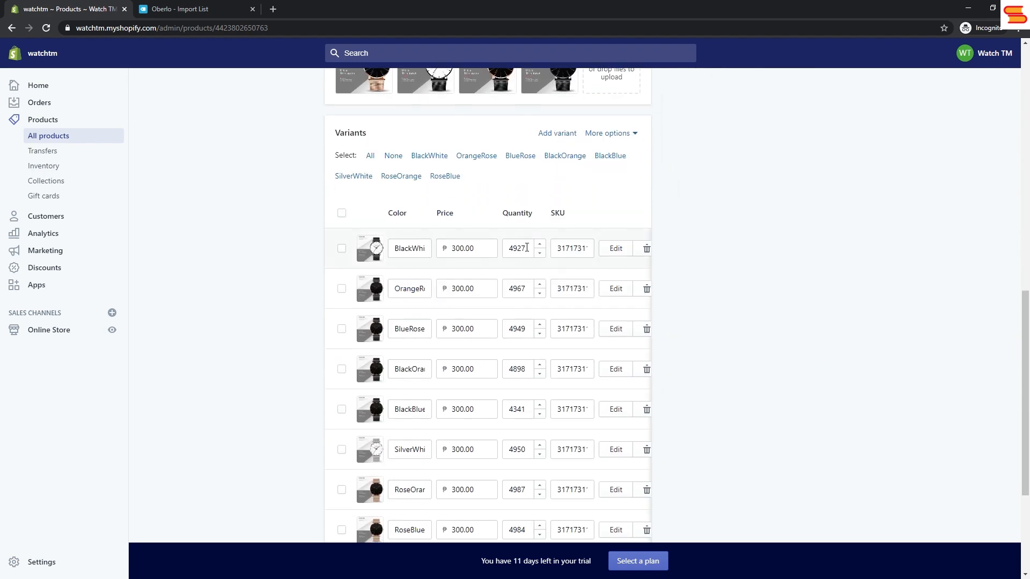
pyautogui.click(527, 248)
pyautogui.doubleClick(526, 248)
pyautogui.write('30')
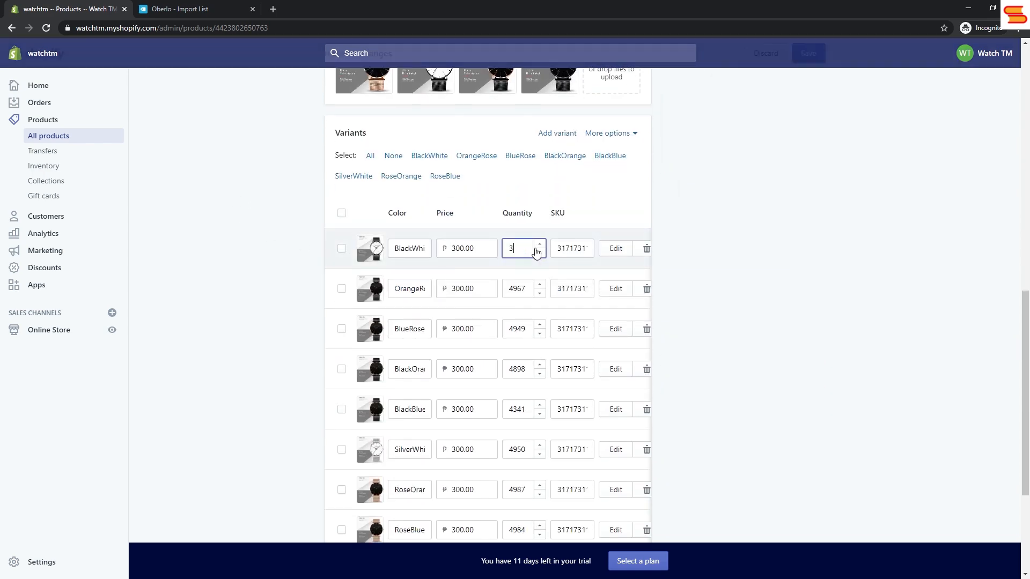
pyautogui.doubleClick(516, 248)
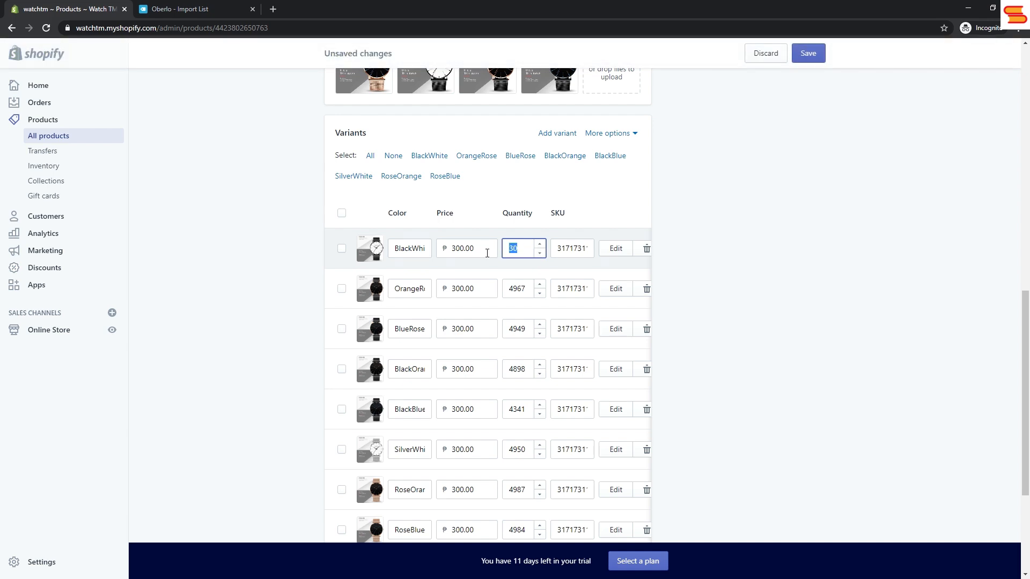
# Step: Set the quantities of the OrangeRose, BlueRose and BlackOrange variants to 30 each
pyautogui.doubleClick(524, 288)
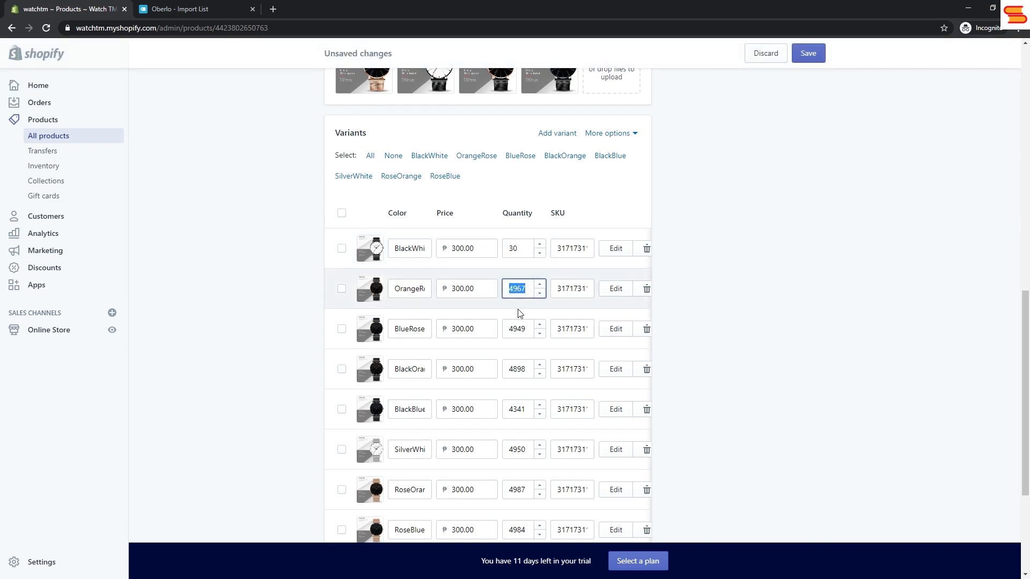
pyautogui.write('30')
pyautogui.doubleClick(518, 331)
pyautogui.write('30')
pyautogui.doubleClick(518, 369)
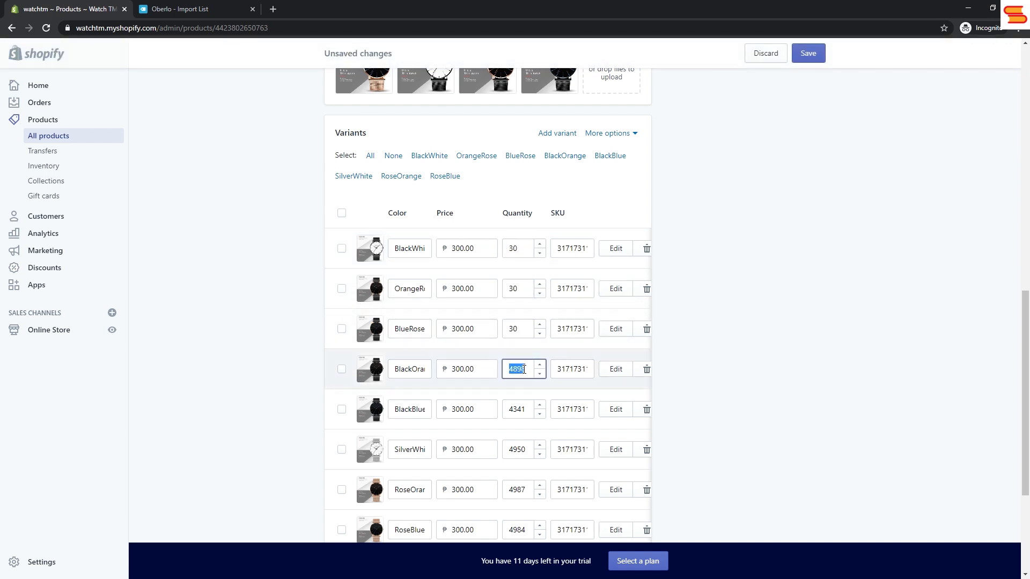
pyautogui.write('30')
# Step: Set the quantities of the BlackBlue, SilverWhite, RoseOrange and RoseBlue variants to 30 each, and save the product
pyautogui.scroll(-1, 519, 384)
pyautogui.doubleClick(518, 353)
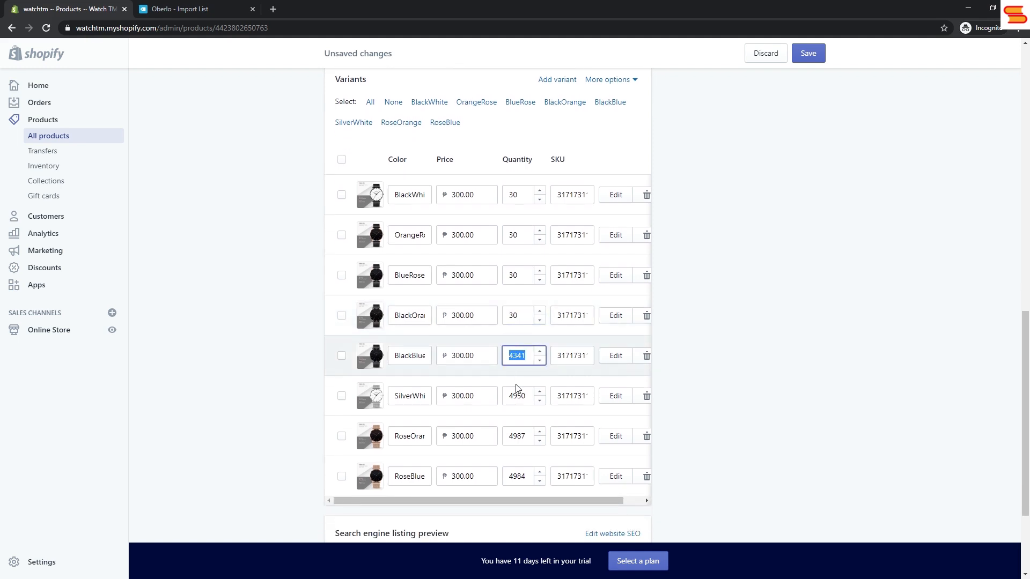
pyautogui.write('30')
pyautogui.doubleClick(518, 396)
pyautogui.write('30')
pyautogui.doubleClick(518, 437)
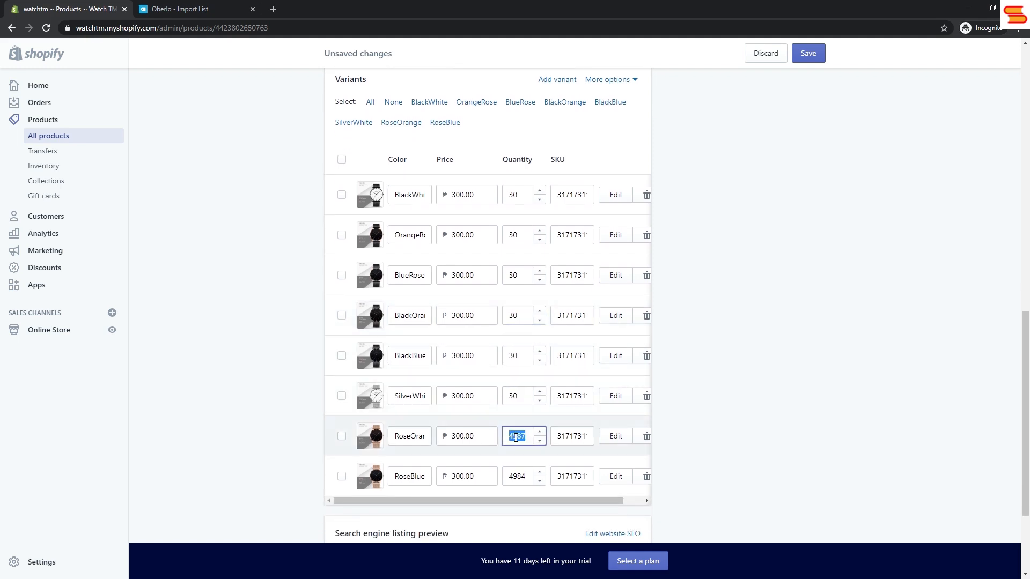
pyautogui.write('30')
pyautogui.doubleClick(518, 476)
pyautogui.write('30')
pyautogui.scroll(-3, 658, 425)
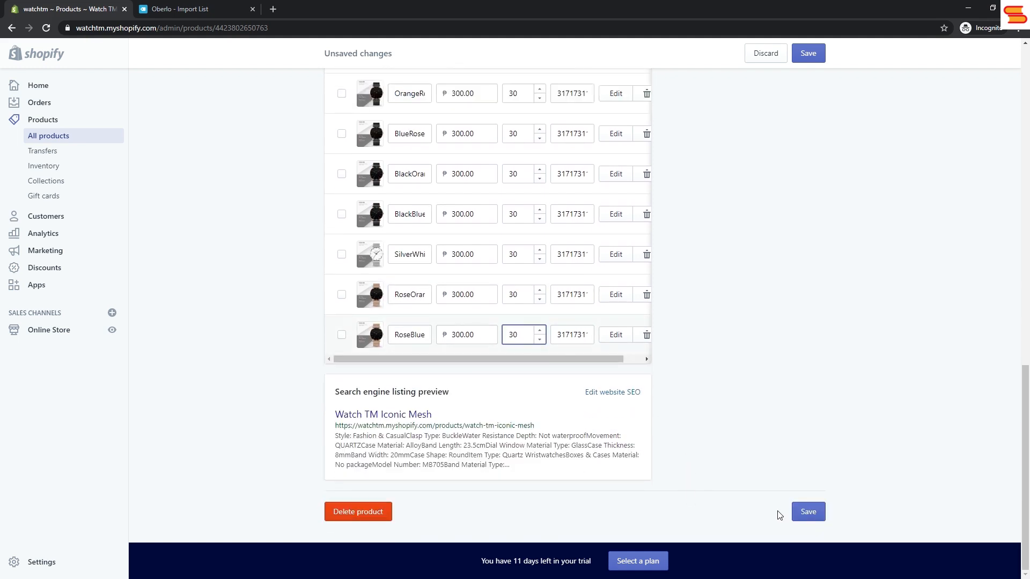
pyautogui.click(803, 518)
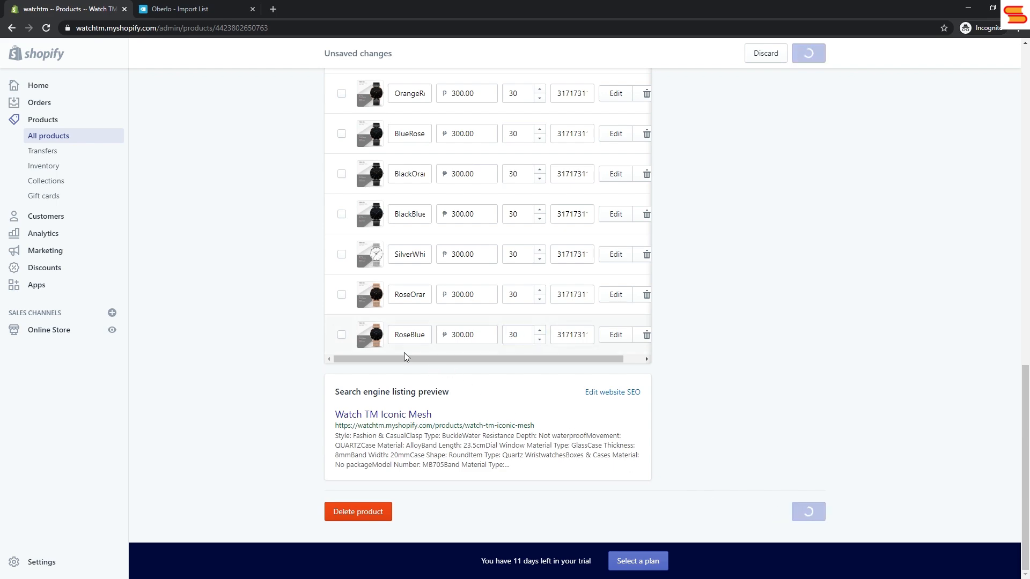
# Step: Preview the Watch TM Iconic Mesh product page in the store and view the image of the silver watch with the white dial
pyautogui.scroll(10, 400, 344)
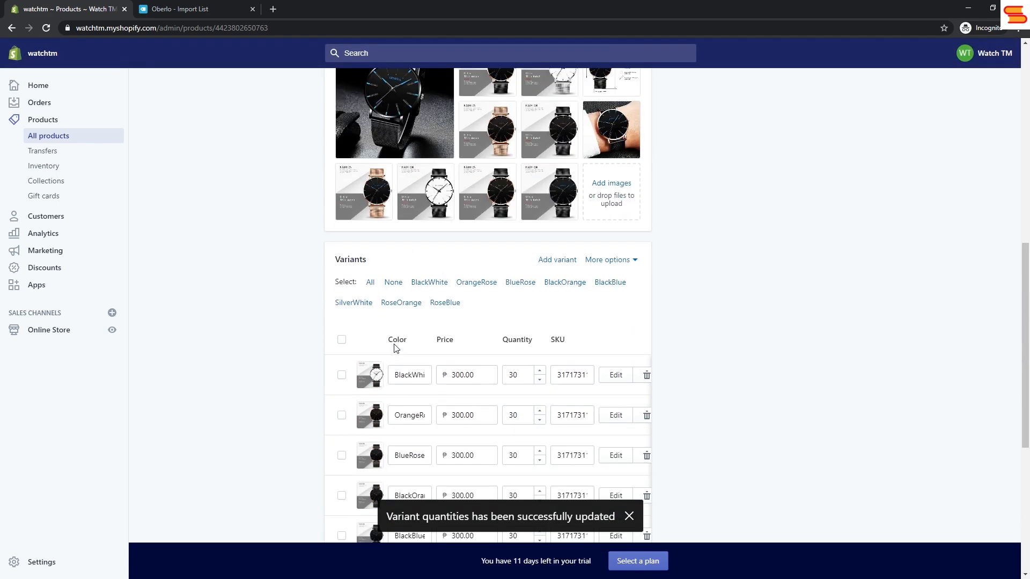
pyautogui.scroll(4, 392, 347)
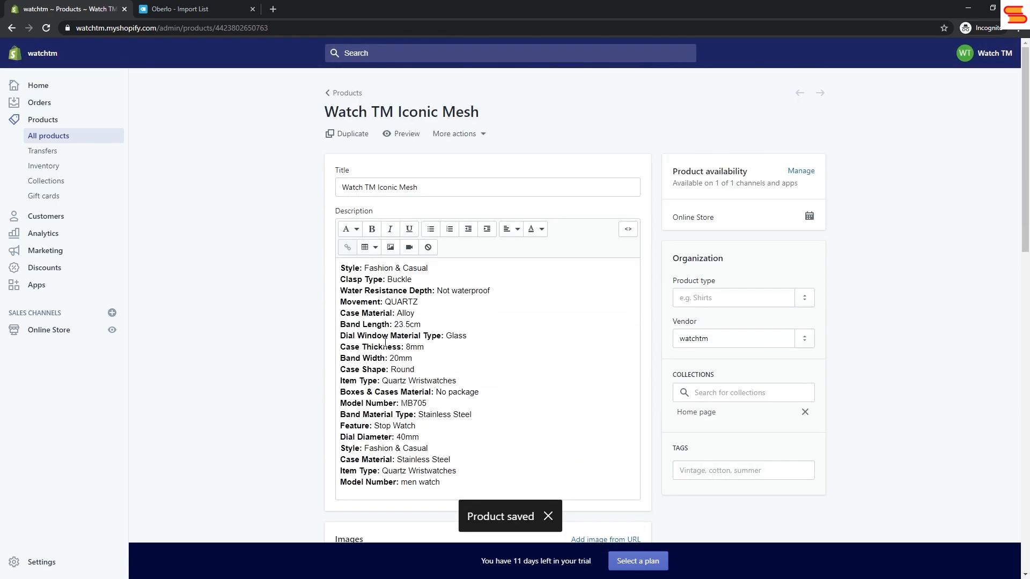
pyautogui.click(397, 135)
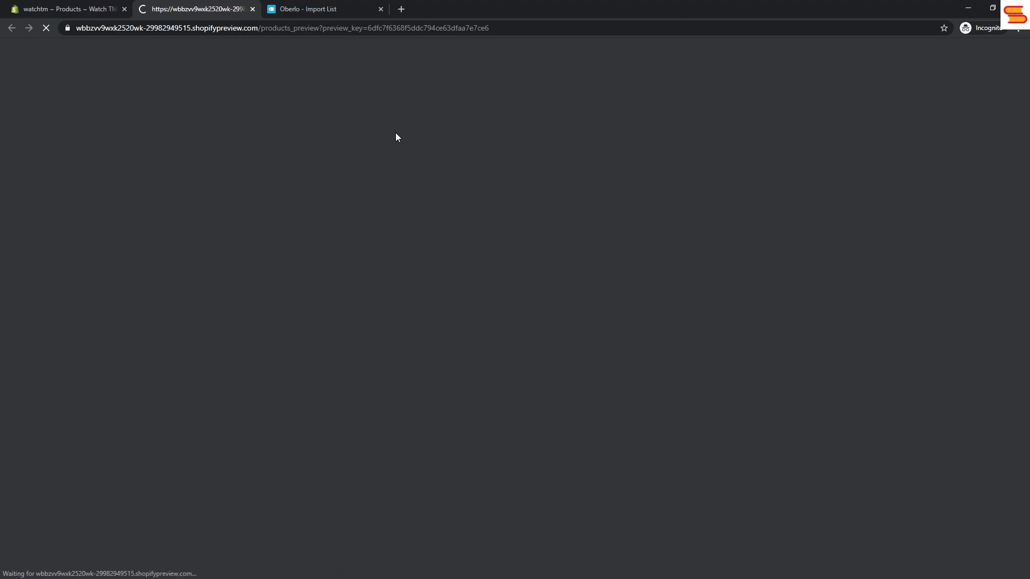
pyautogui.scroll(-3, 465, 349)
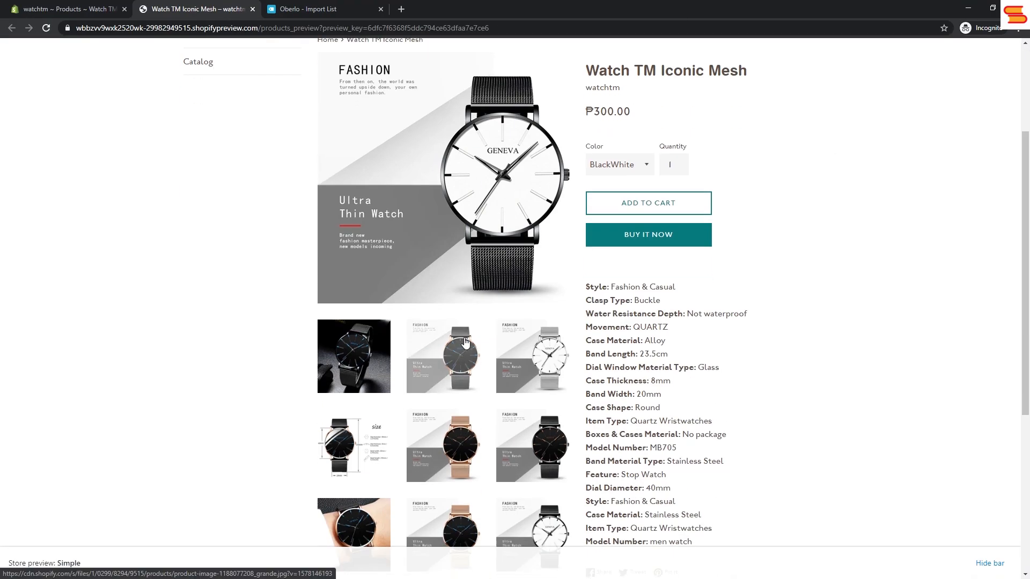
pyautogui.click(532, 369)
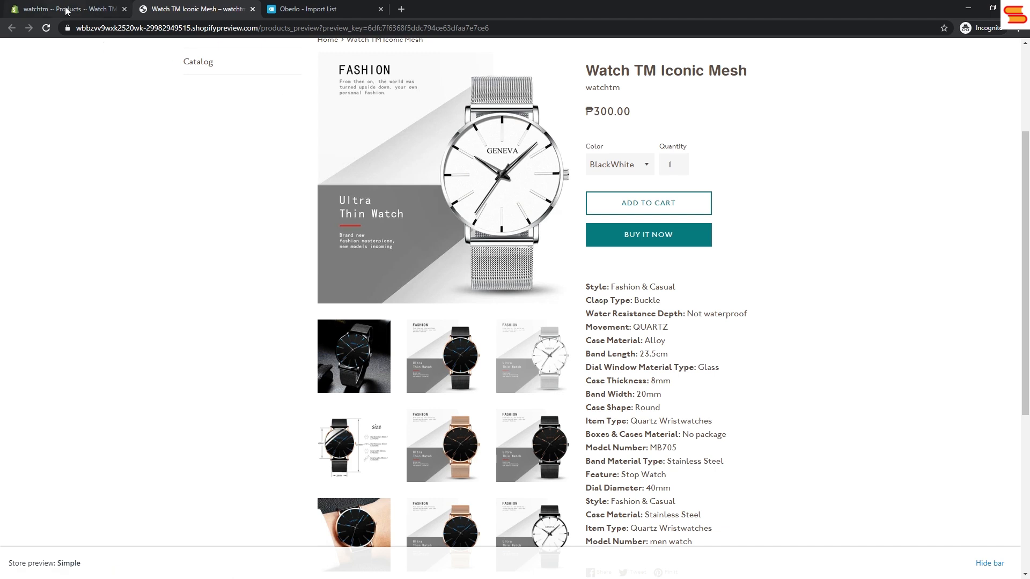
# Step: Switch to Oberlo, reload the import list, and change the SWISH watch's title to Watch TM Chrono Mesh
pyautogui.click(326, 10)
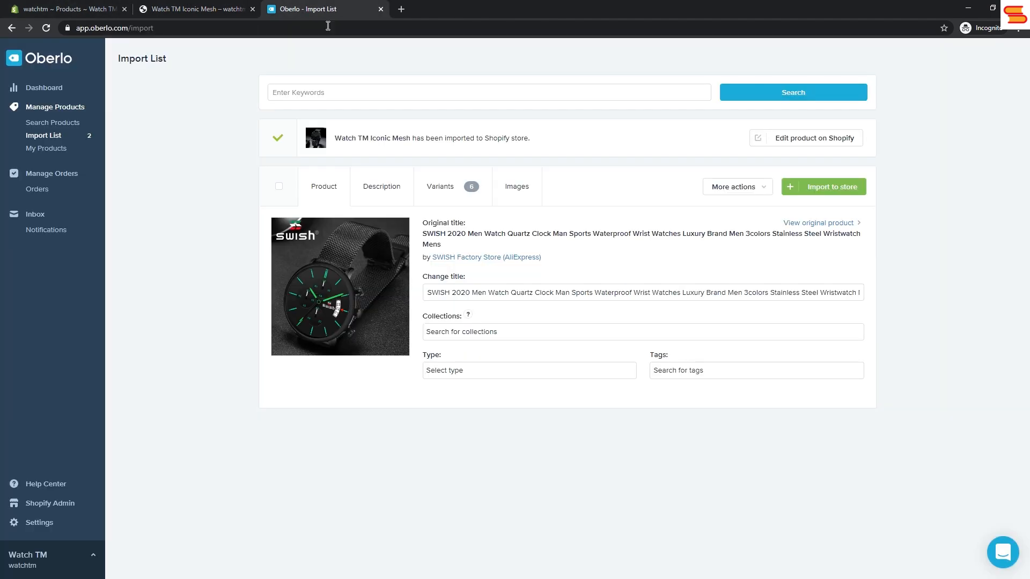
pyautogui.click(44, 135)
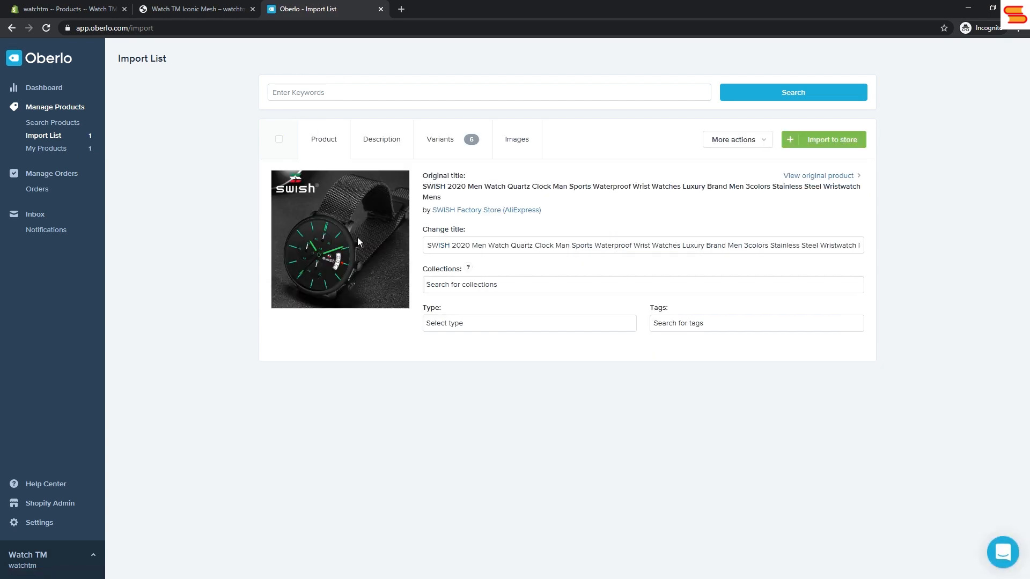
pyautogui.tripleClick(505, 247)
pyautogui.write('Watch TM Chrono Mesh')
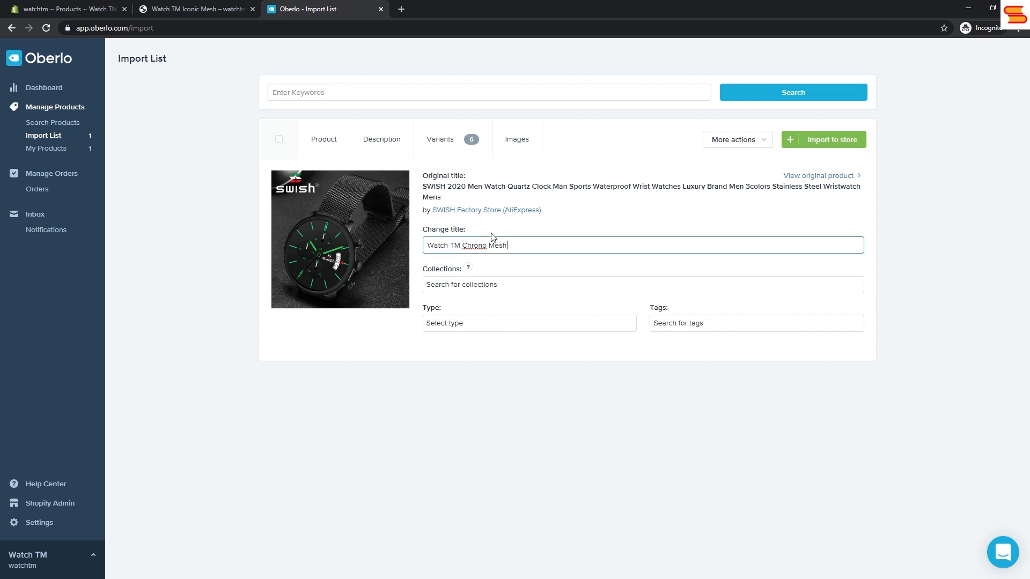
# Step: Delete the Brand Name line from the Chrono Mesh's description and review the remaining specifications
pyautogui.click(383, 151)
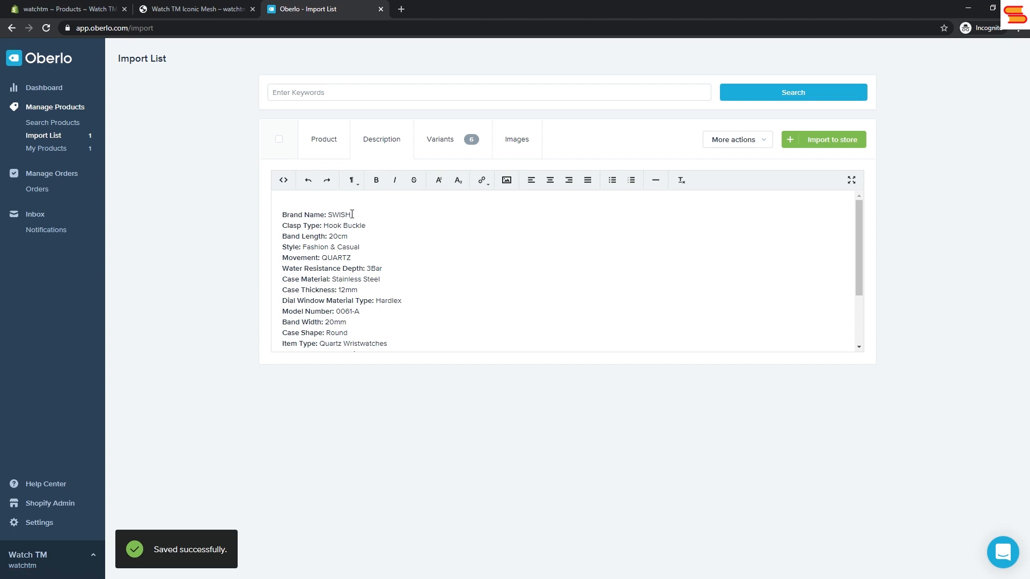
pyautogui.moveTo(352, 214); pyautogui.dragTo(280, 216)
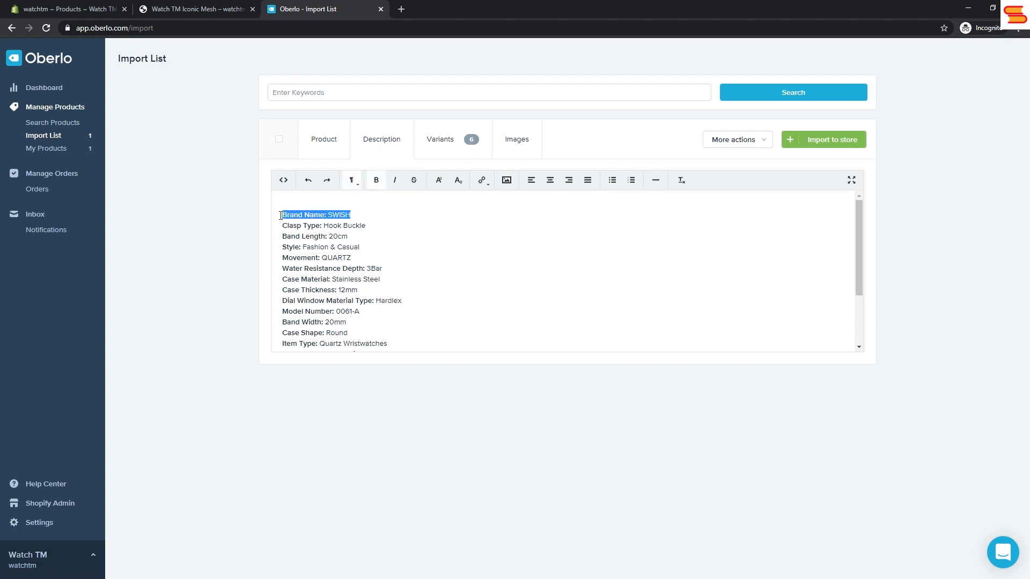
pyautogui.press('BackSpace')
pyautogui.press('Delete')
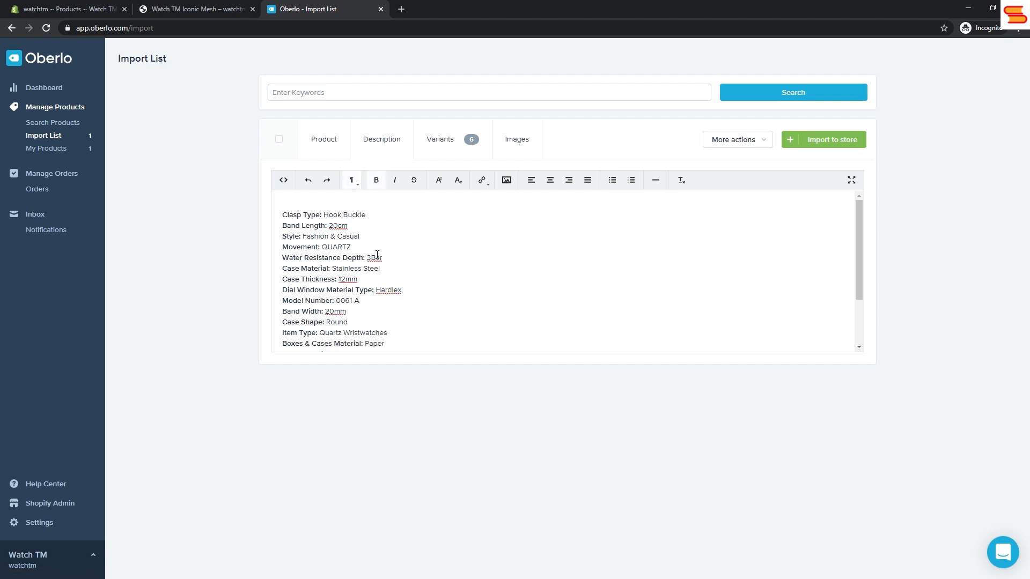
pyautogui.scroll(-2, 377, 255)
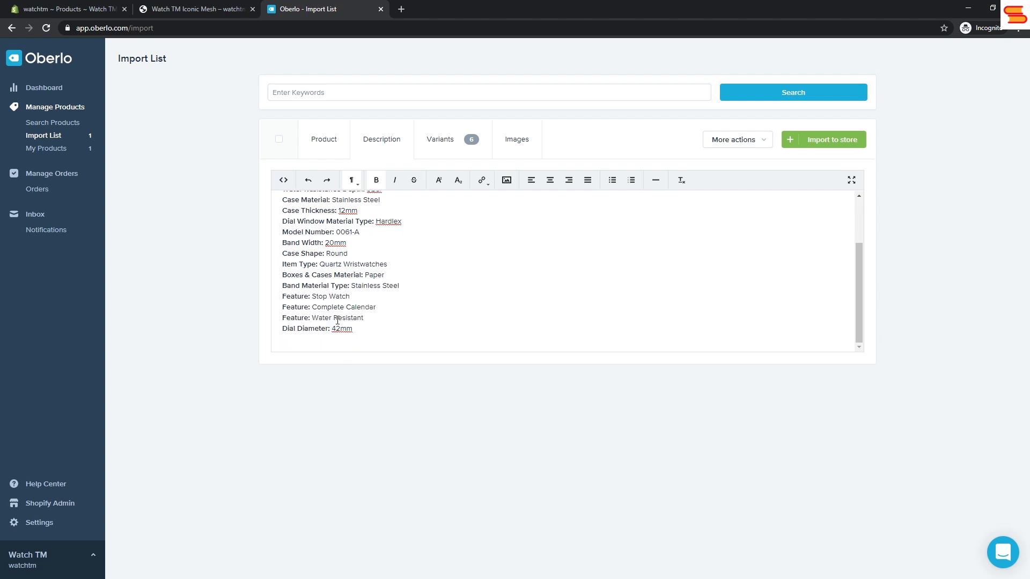
pyautogui.scroll(2, 337, 314)
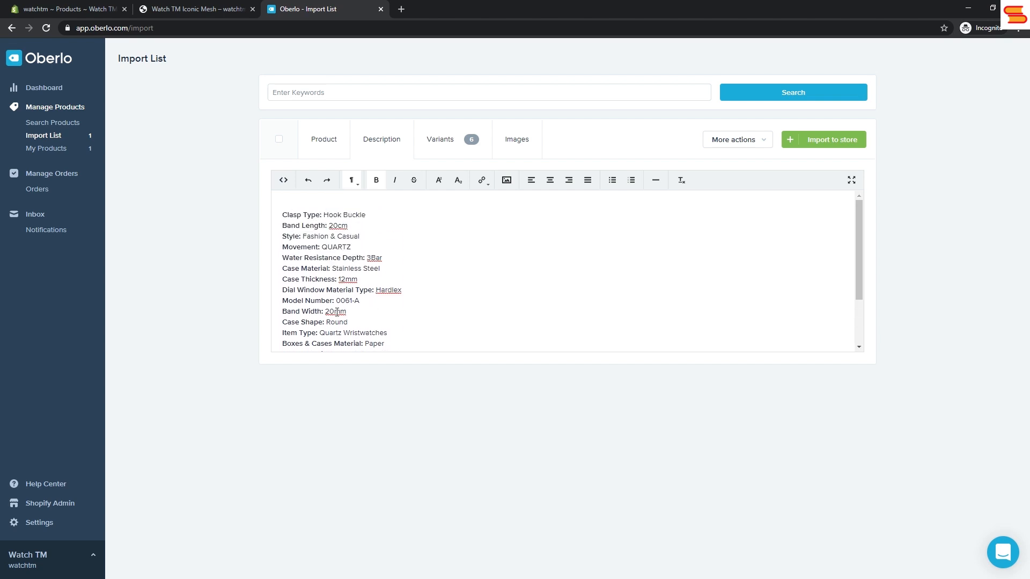
pyautogui.scroll(-2, 337, 312)
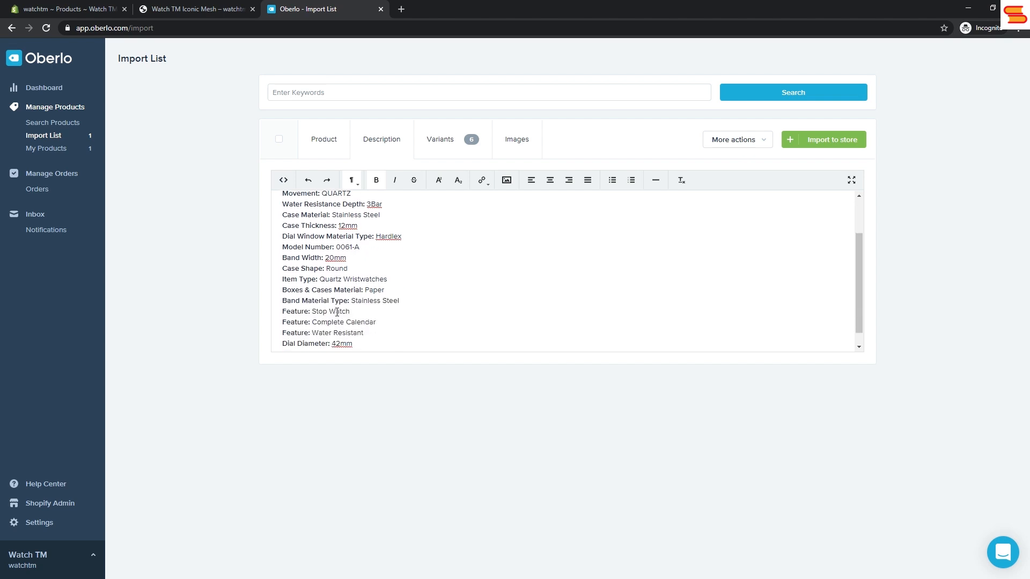
# Step: Deselect all Chrono Mesh variants except the first Black one, and set that variant's price to ₱1000
pyautogui.click(452, 152)
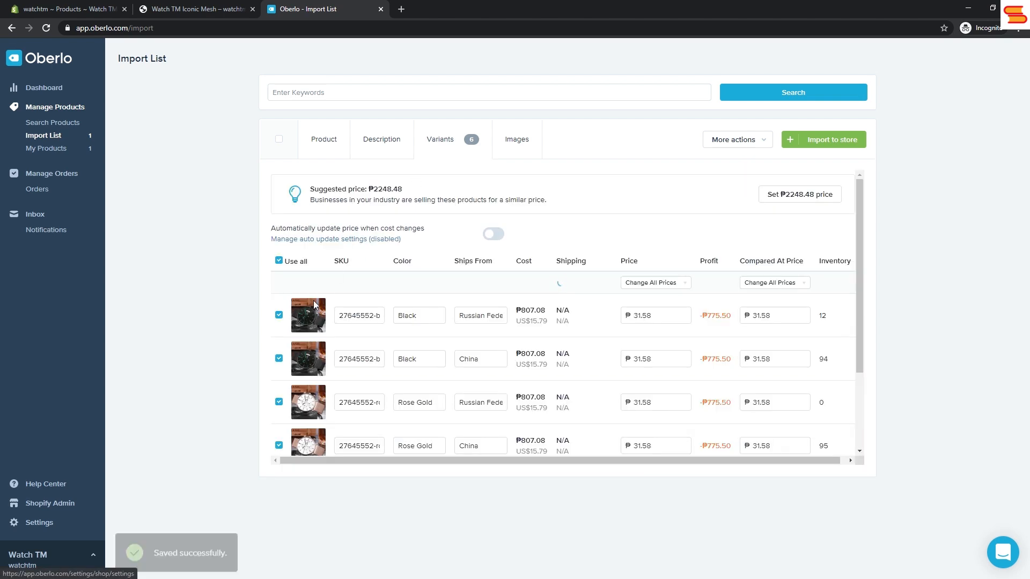
pyautogui.click(279, 261)
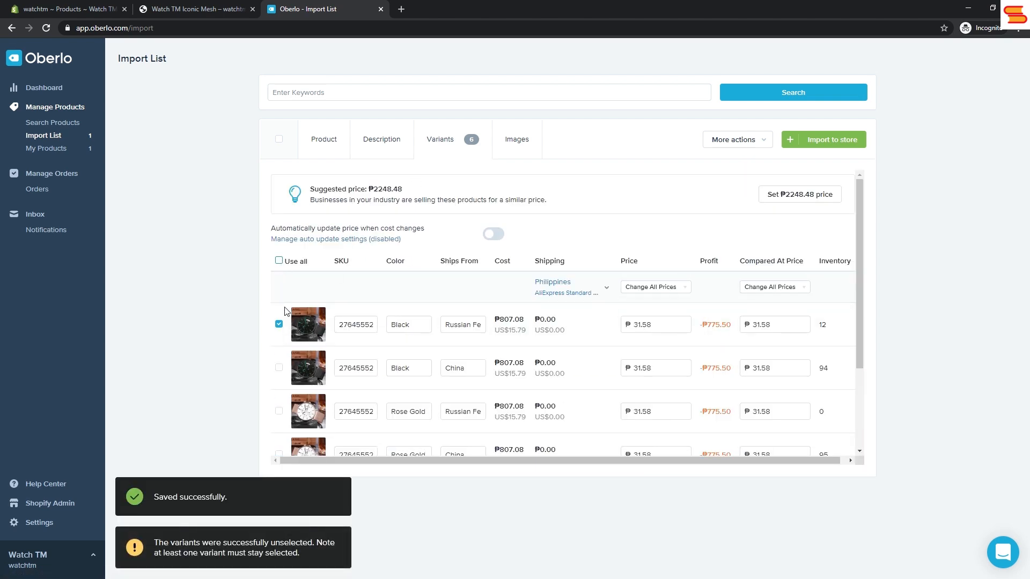
pyautogui.doubleClick(660, 325)
pyautogui.write('1000')
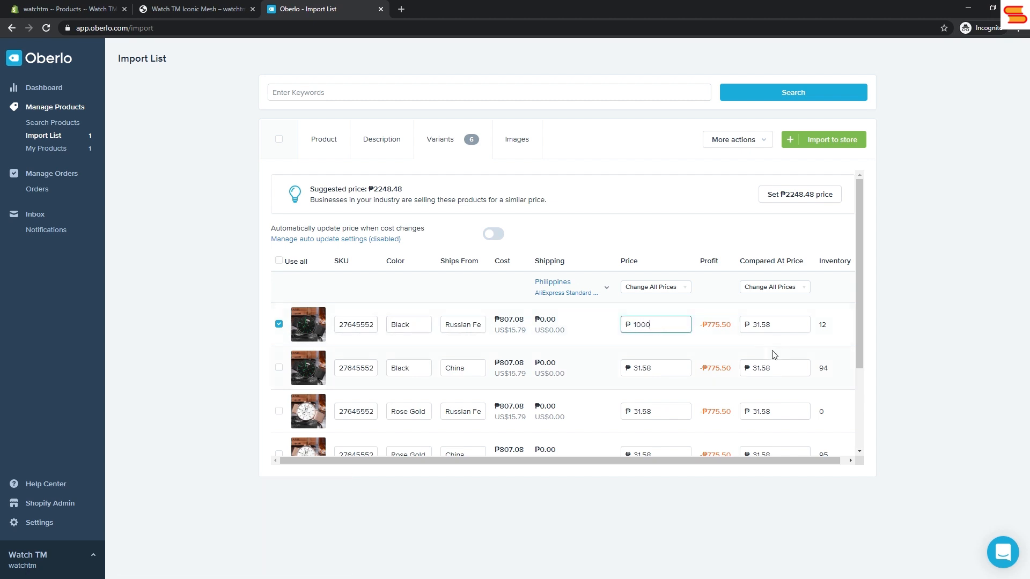
pyautogui.click(777, 325)
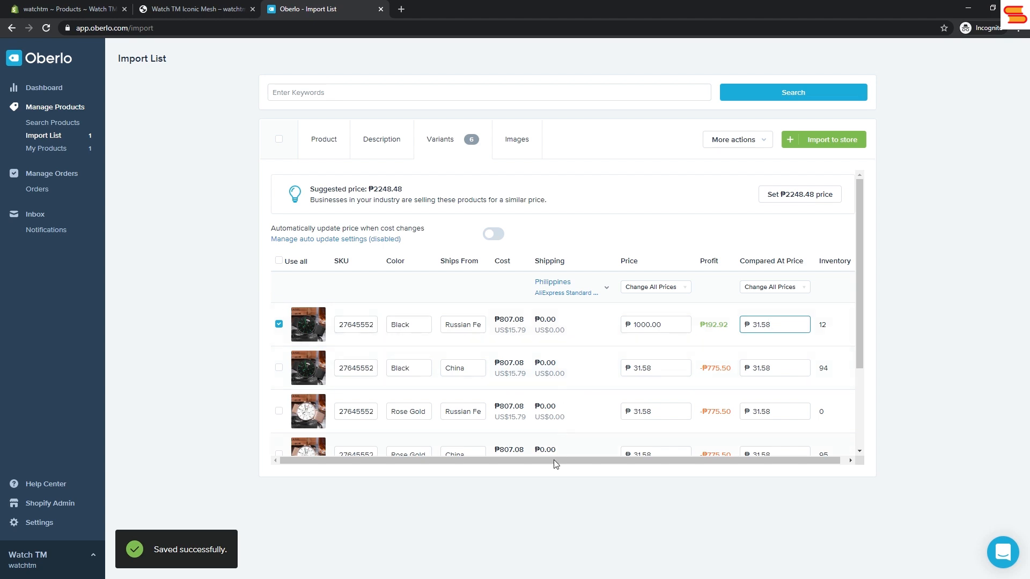
pyautogui.moveTo(551, 462); pyautogui.dragTo(465, 457)
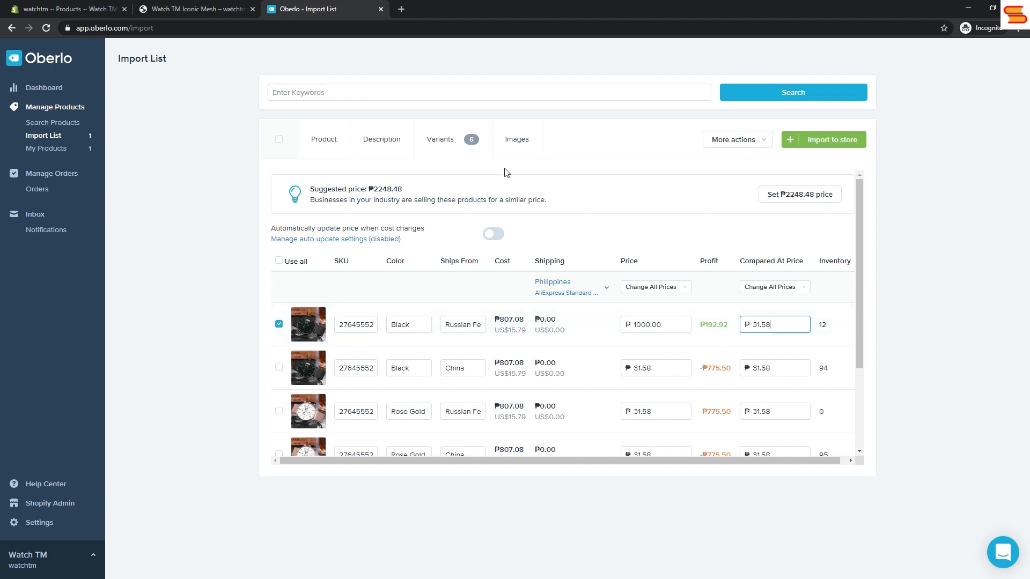
# Step: Remove the rose gold, silver and black variant photos from the Chrono Mesh's selected images, keeping the main image
pyautogui.click(513, 140)
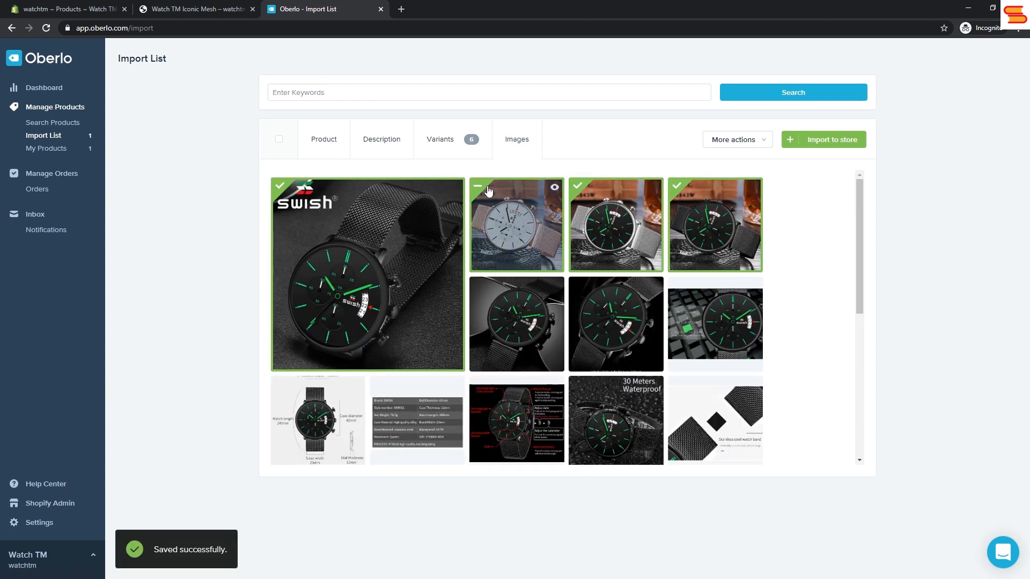
pyautogui.click(477, 187)
pyautogui.click(578, 186)
pyautogui.click(677, 186)
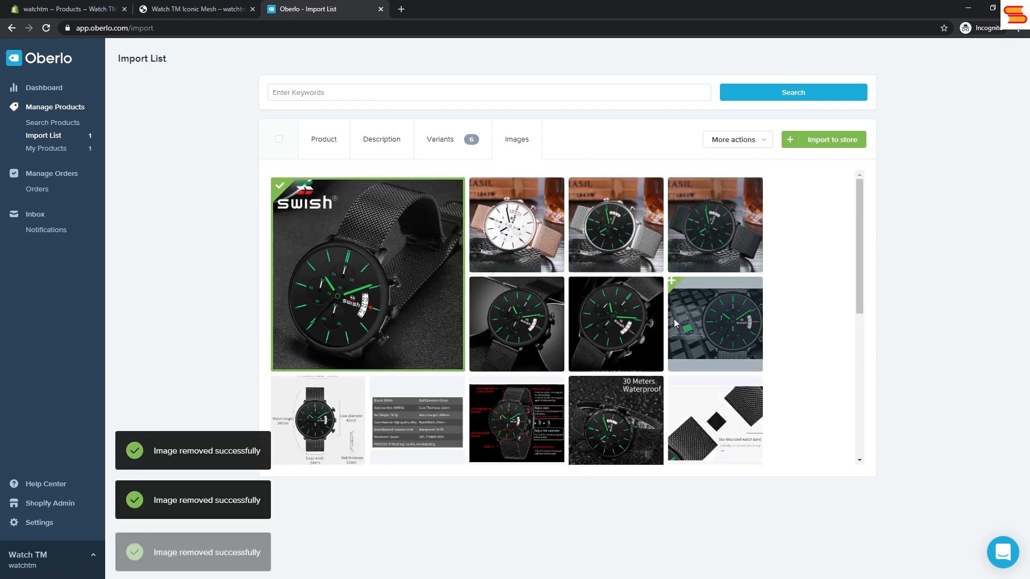
# Step: Add the photo of the black watch worn on a wrist to the selected images, and import Watch TM Chrono Mesh to the store
pyautogui.scroll(-5, 674, 318)
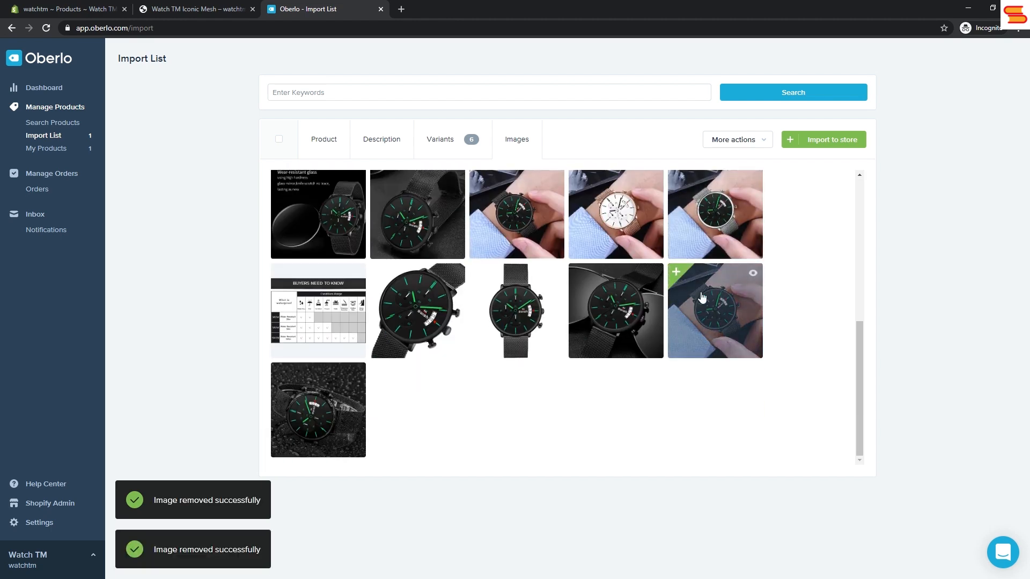
pyautogui.click(702, 297)
pyautogui.scroll(5, 667, 343)
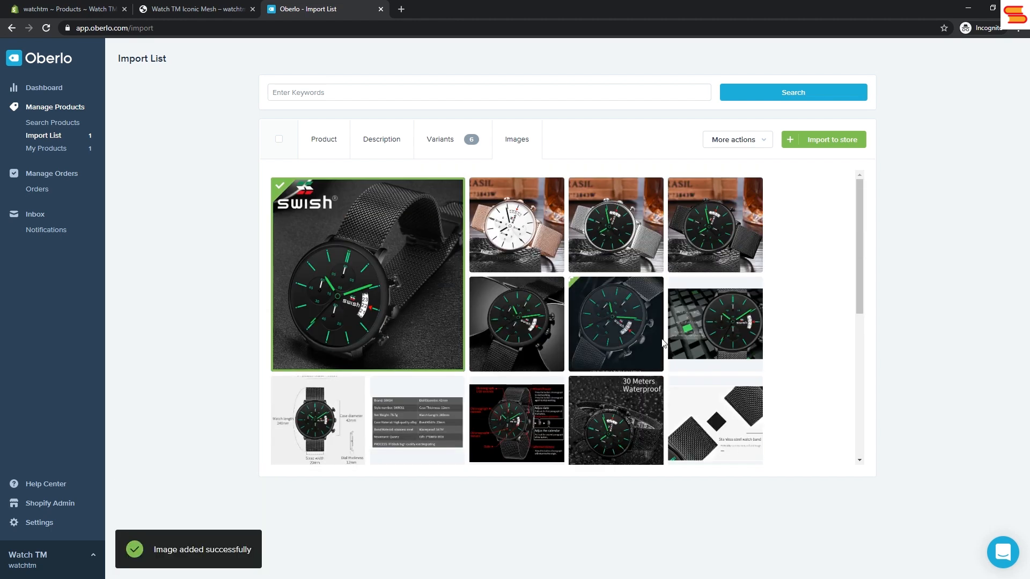
pyautogui.click(832, 140)
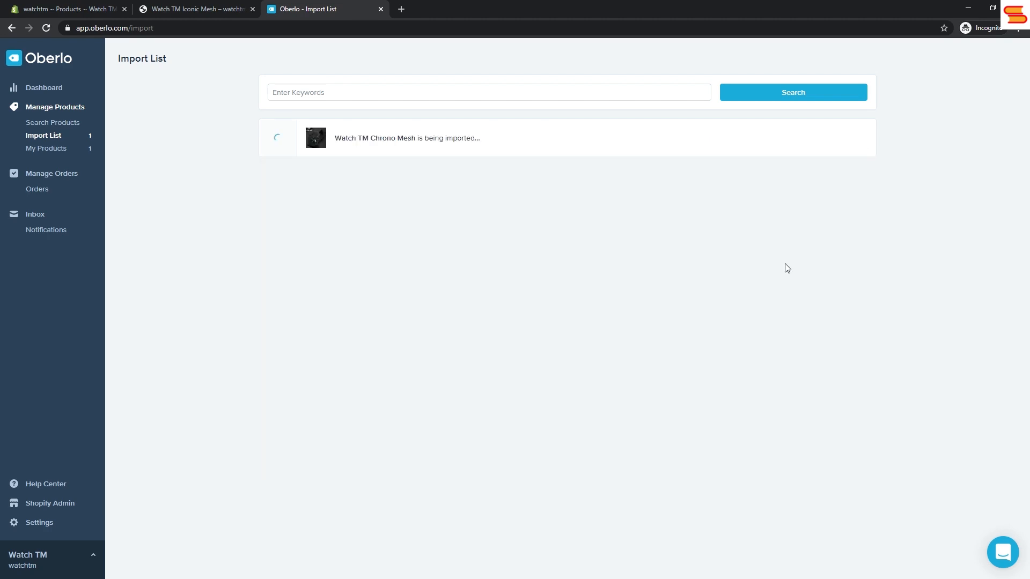
# Step: Check the import list again and view the list of products already imported to the store
pyautogui.click(52, 137)
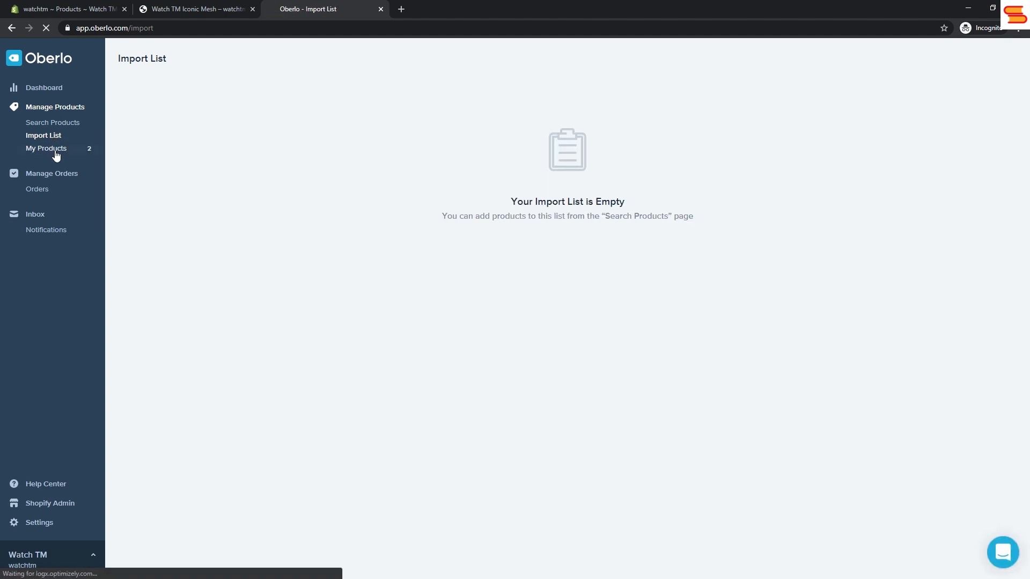
pyautogui.click(56, 154)
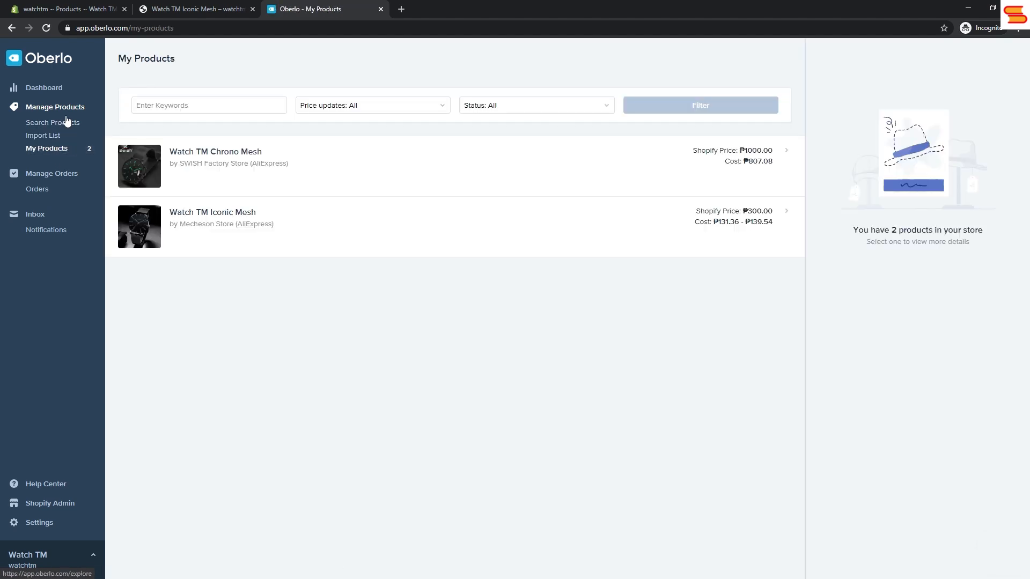
# Step: Switch to the Shopify admin and preview the store page of Watch TM Chrono Mesh, enlarging its photo of the watch on a wrist
pyautogui.click(46, 9)
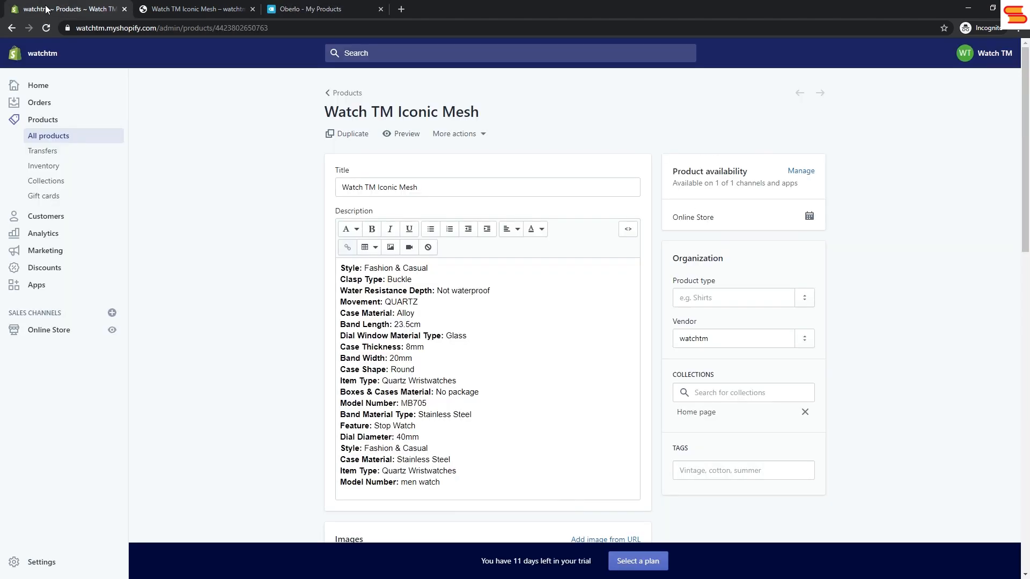
pyautogui.click(49, 120)
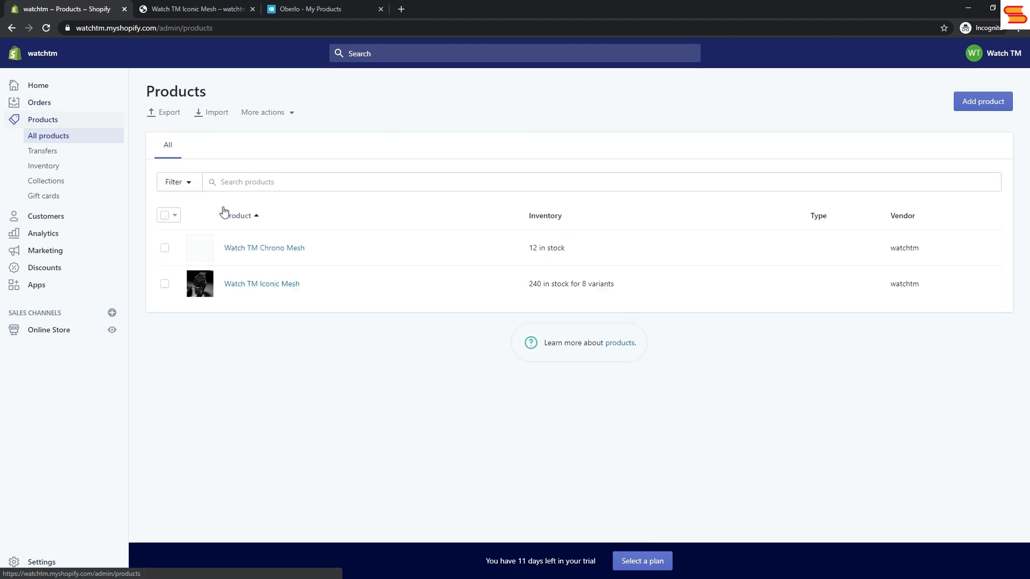
pyautogui.click(246, 251)
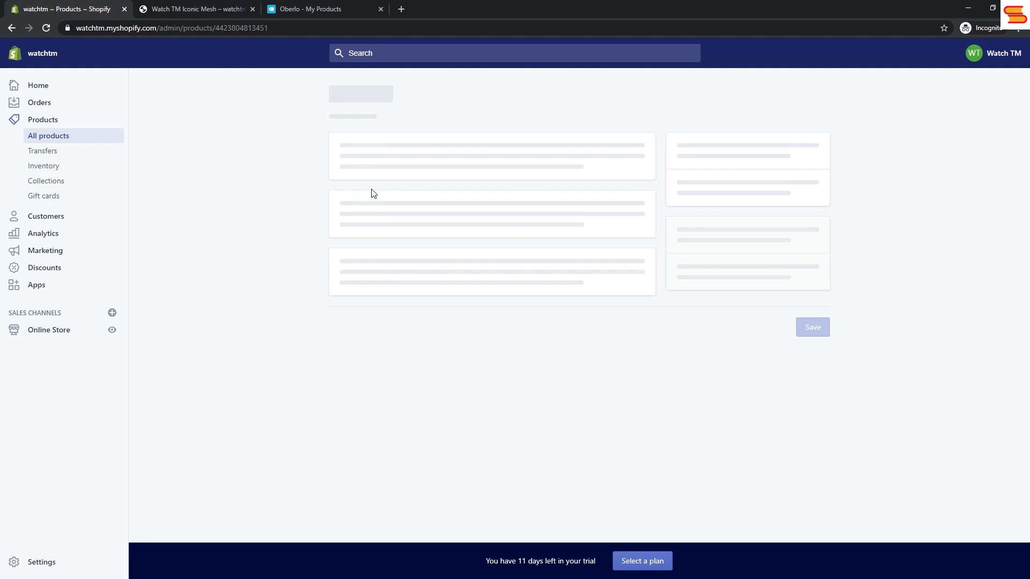
pyautogui.click(412, 134)
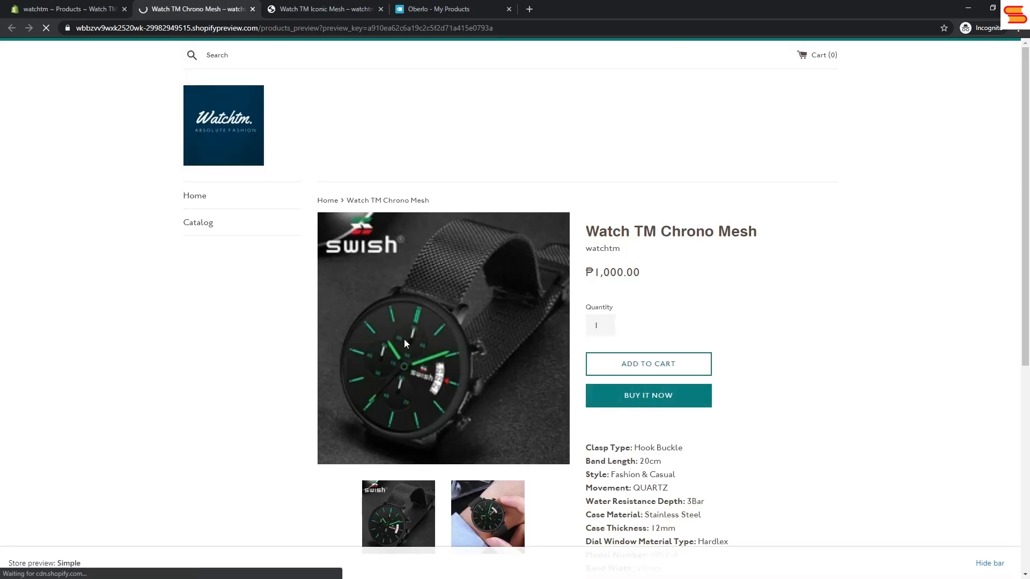
pyautogui.scroll(-3, 405, 343)
pyautogui.click(473, 371)
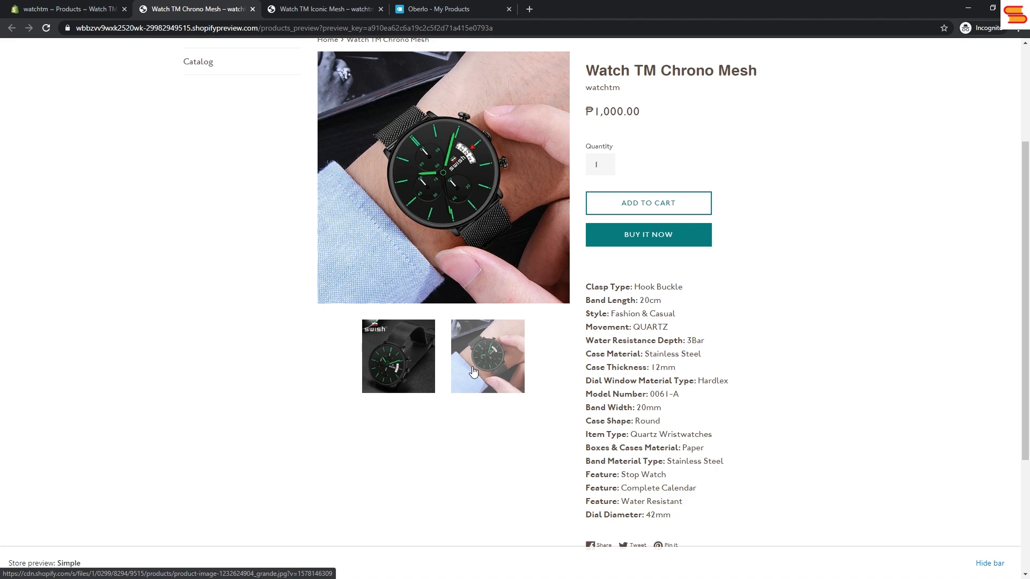